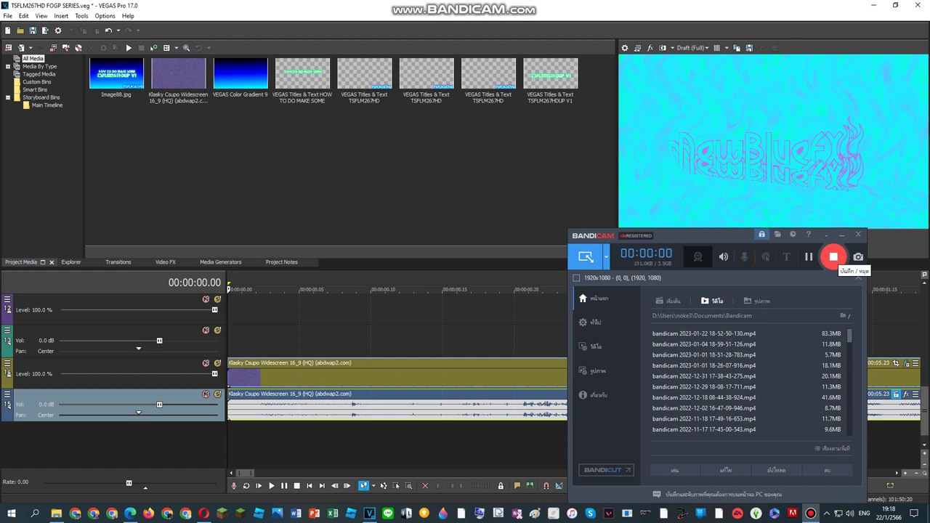
- Apply the Clearer Vocodex preset, then review the Chorus and tb_grumblebum effects in the chain
click(353, 120)
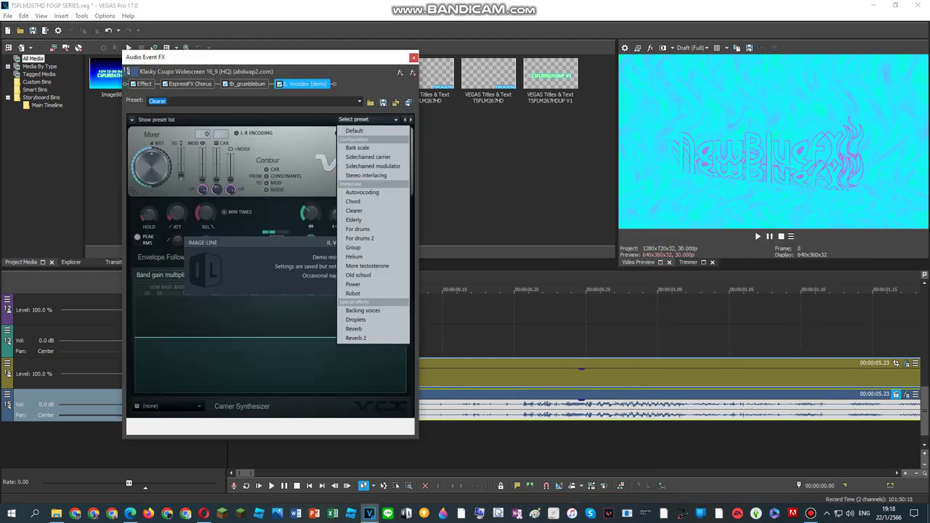
click(370, 211)
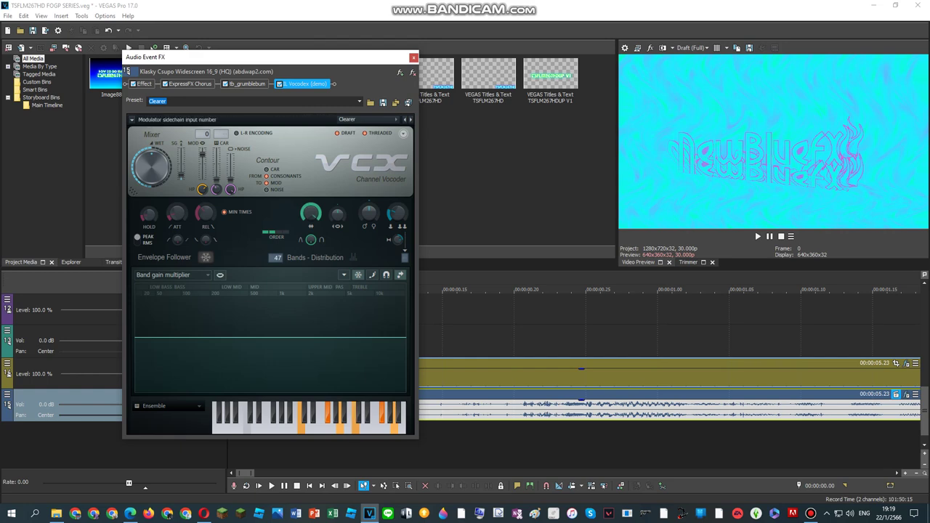
click(144, 84)
click(190, 84)
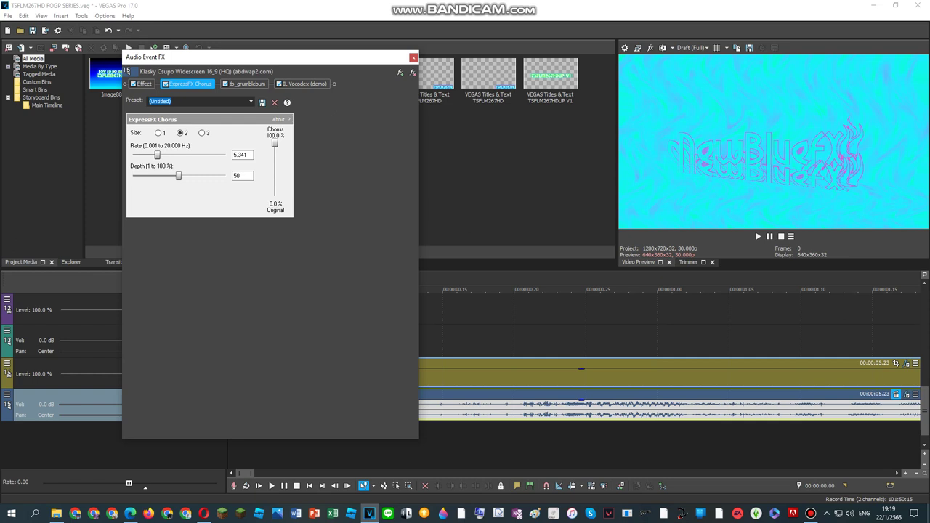
click(246, 83)
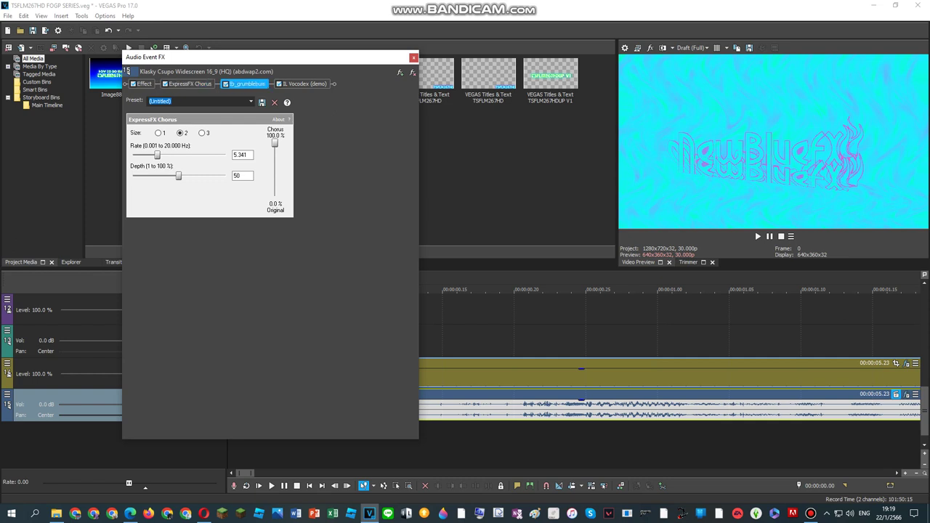
click(305, 83)
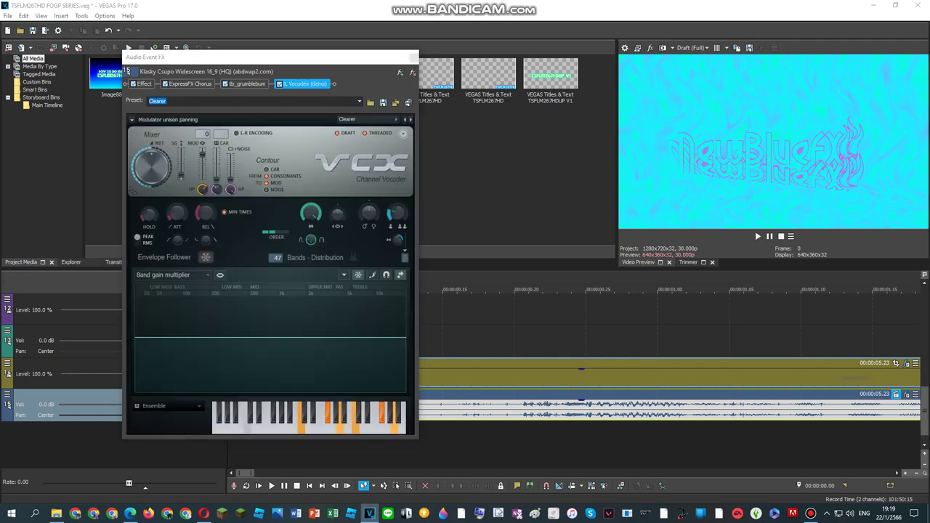
- Change the Vocodex carrier from Ensemble to Phased and play the clip to hear it
key(space)
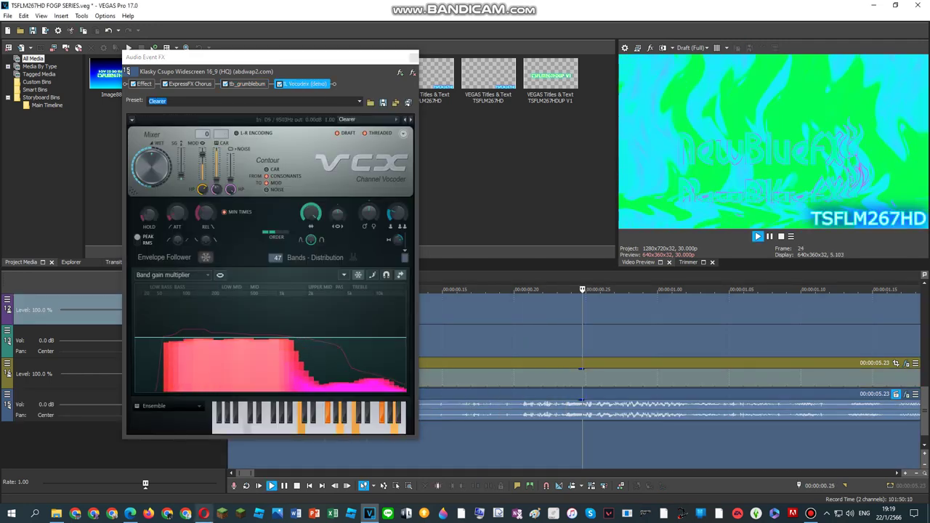
click(167, 406)
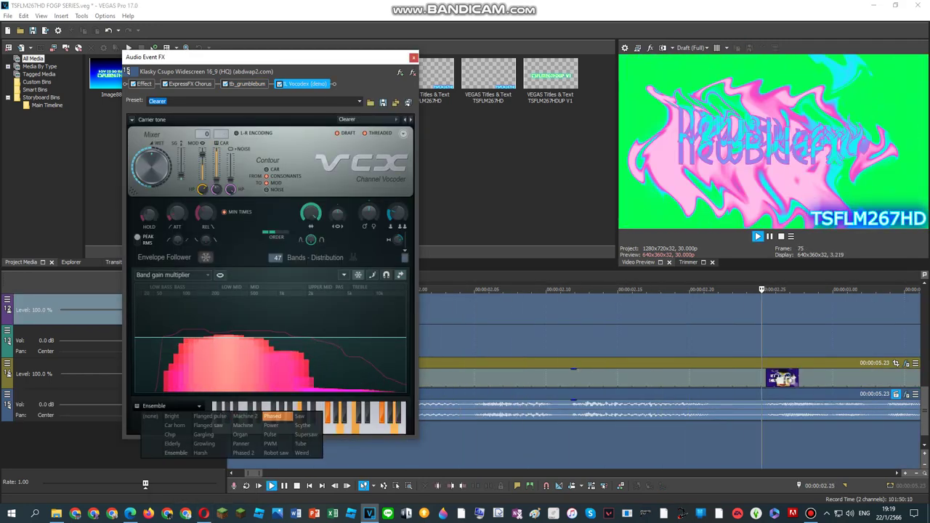
click(290, 436)
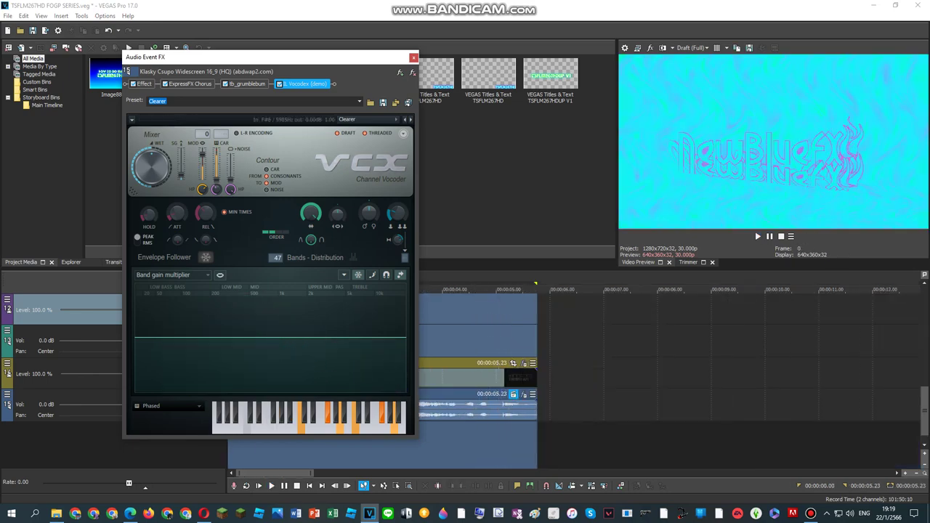
key(space)
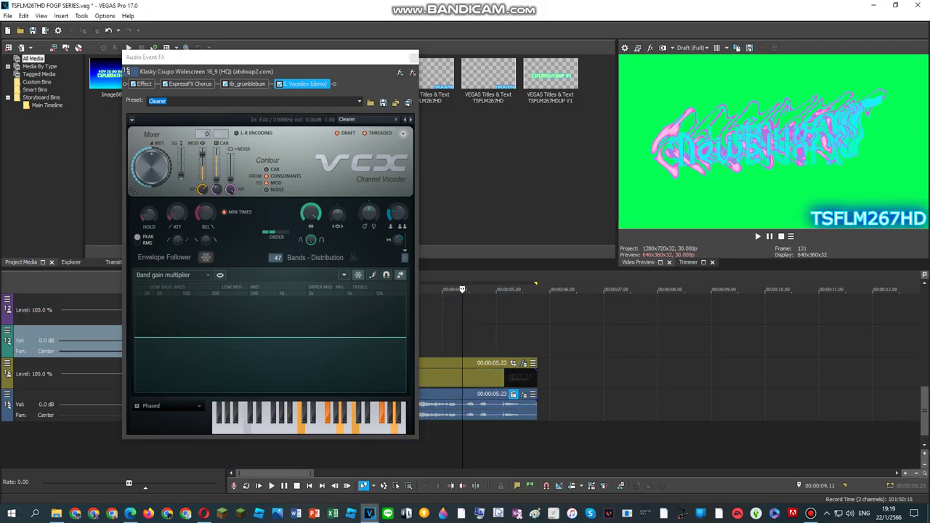
key(alt+Tab)
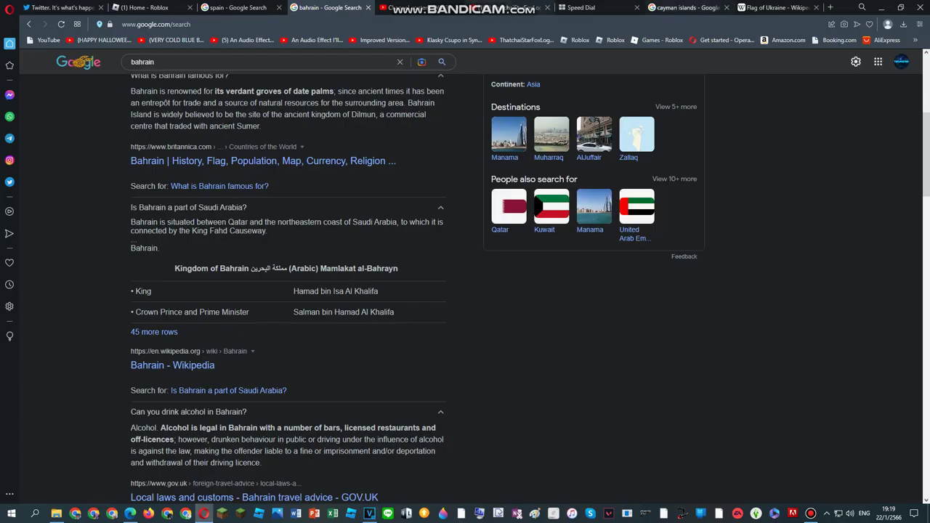
- Search YouTube for 'phased effect 14.0' by editing the 'phased effect 21.0' suggestion
key(alt+Tab)
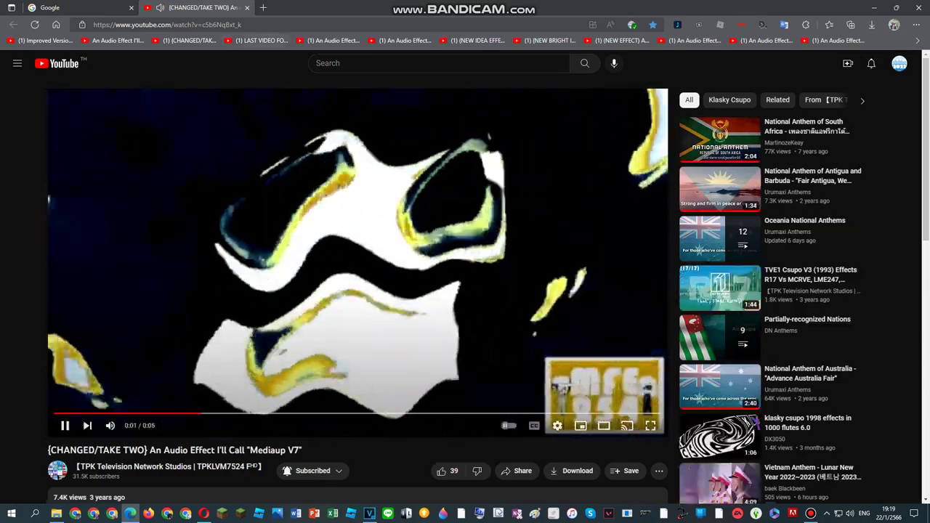
key(slash)
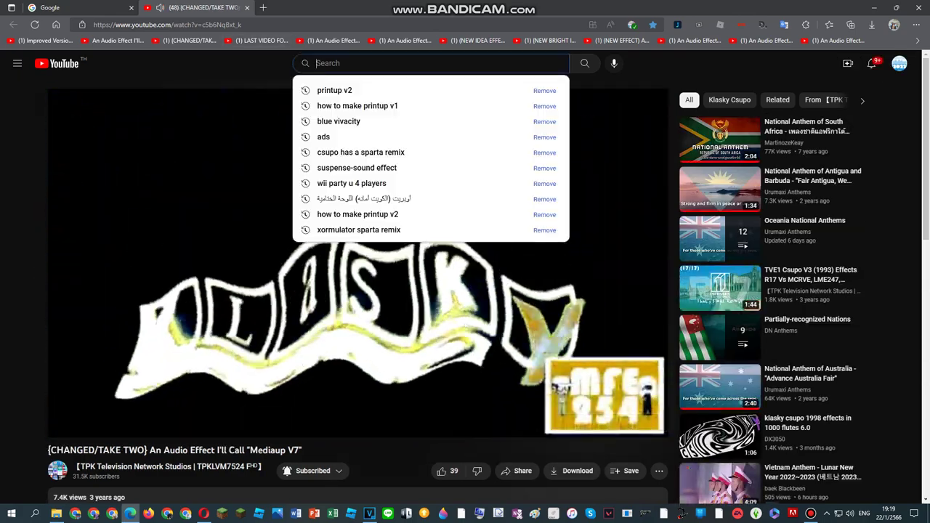
text(pha)
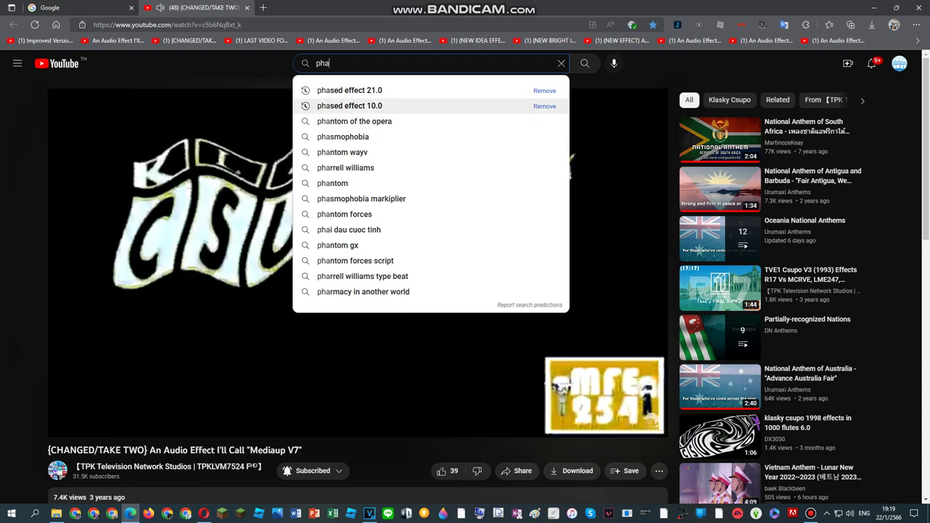
key(Down)
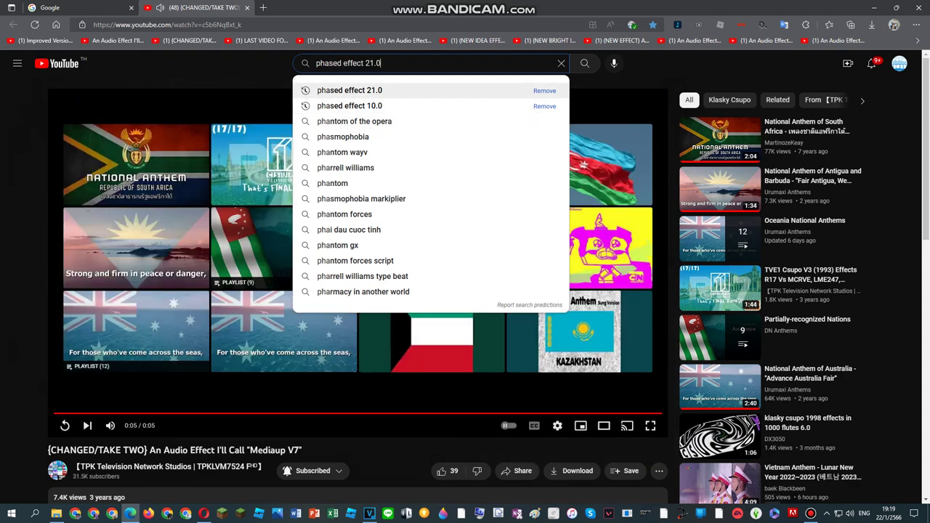
key(shift+End)
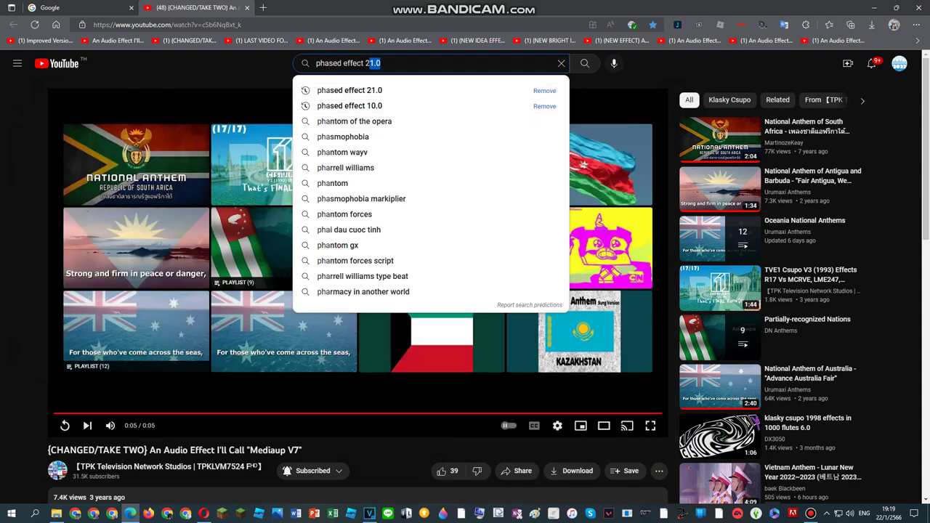
key(BackSpace)
key(BackSpace)
text(14.)
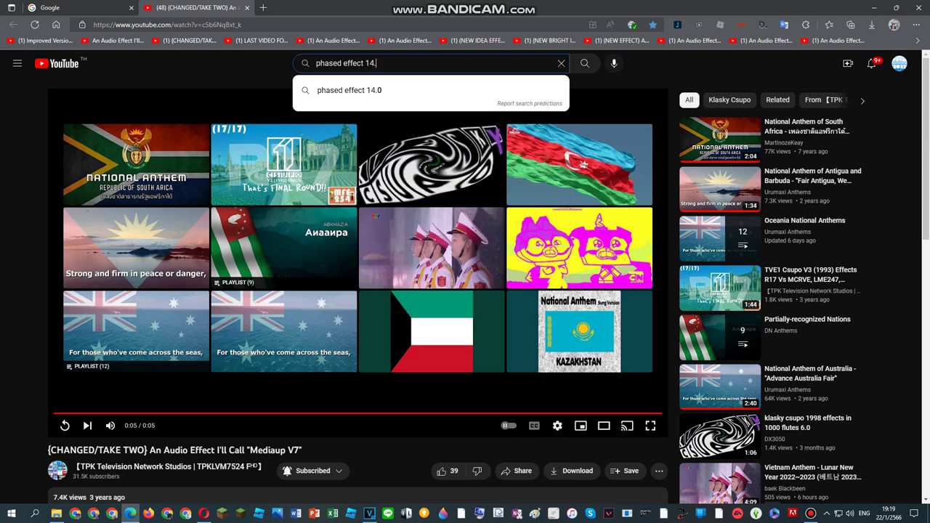
key(Return)
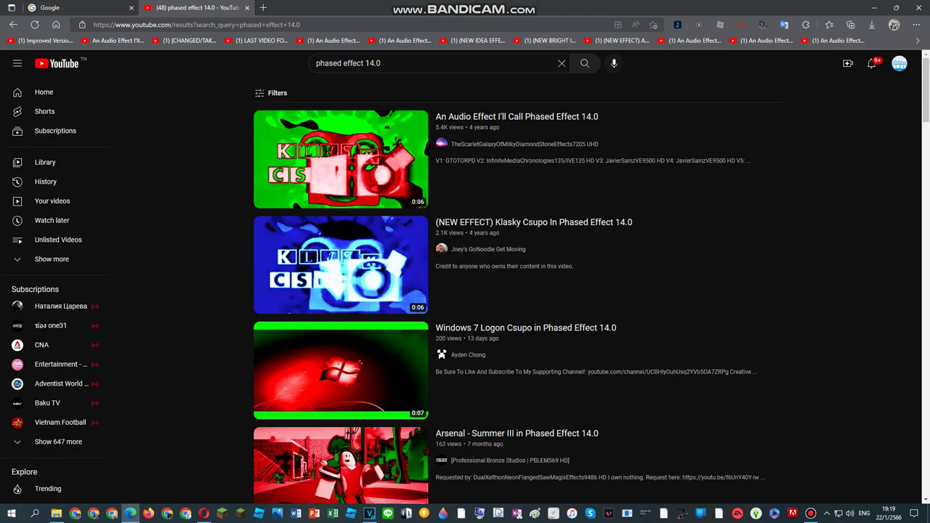
- Open the Phased Effect 14.0 video and open its uploader's channel in a new tab
scroll(508, 290, down, 5)
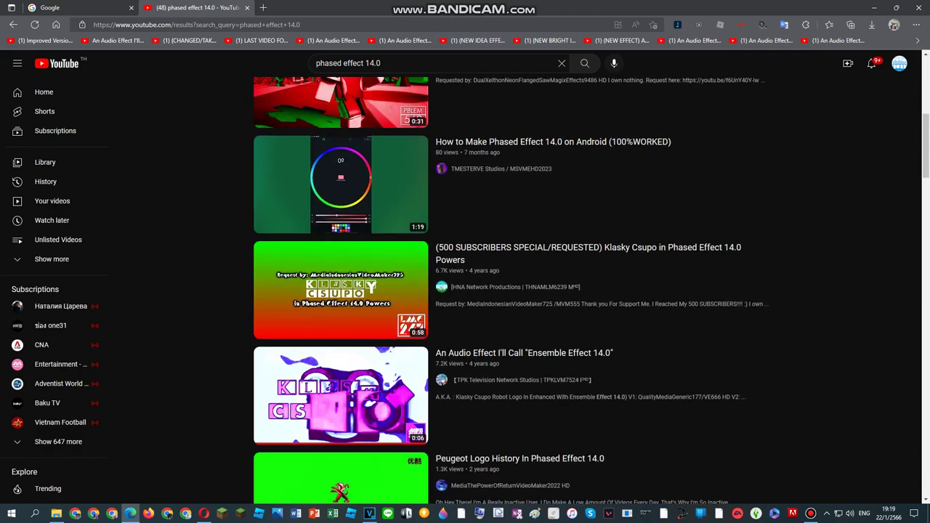
scroll(509, 291, down, 4)
scroll(519, 291, down, 1)
scroll(518, 290, down, 5)
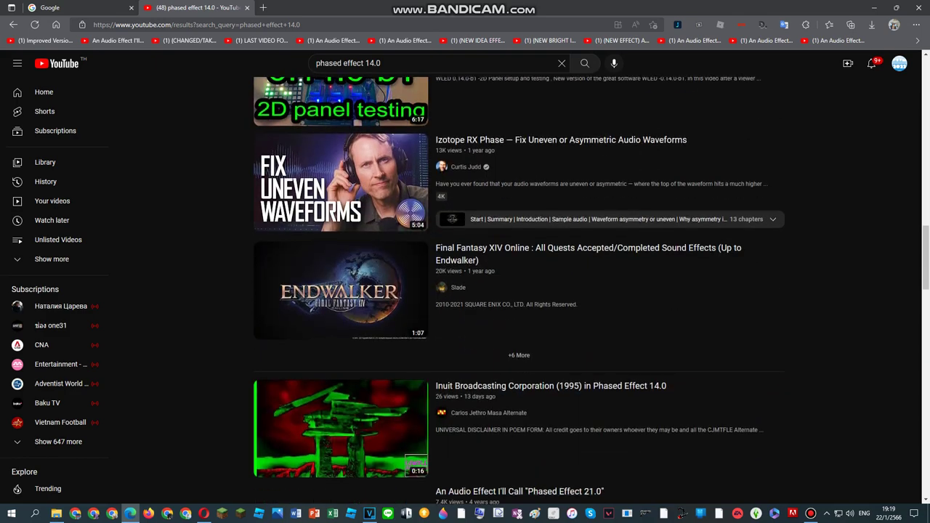
scroll(519, 291, up, 15)
click(340, 155)
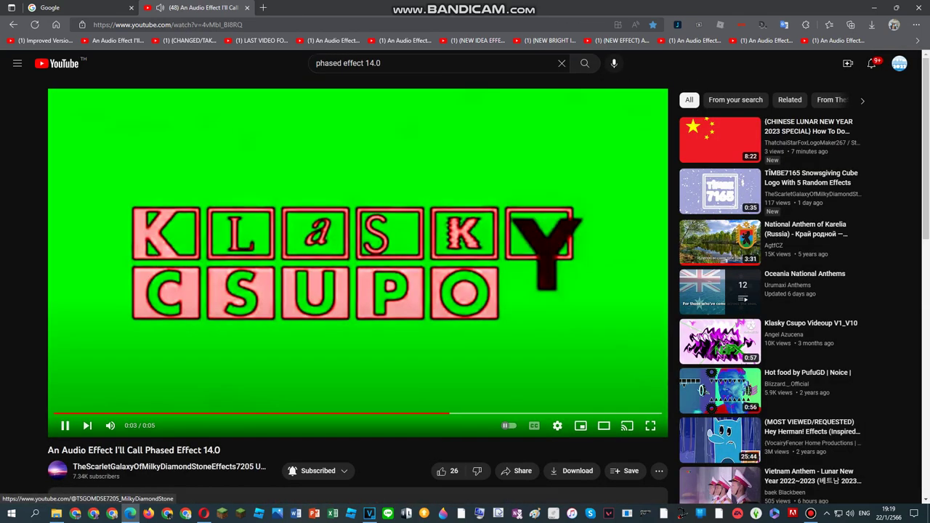
right_click(57, 471)
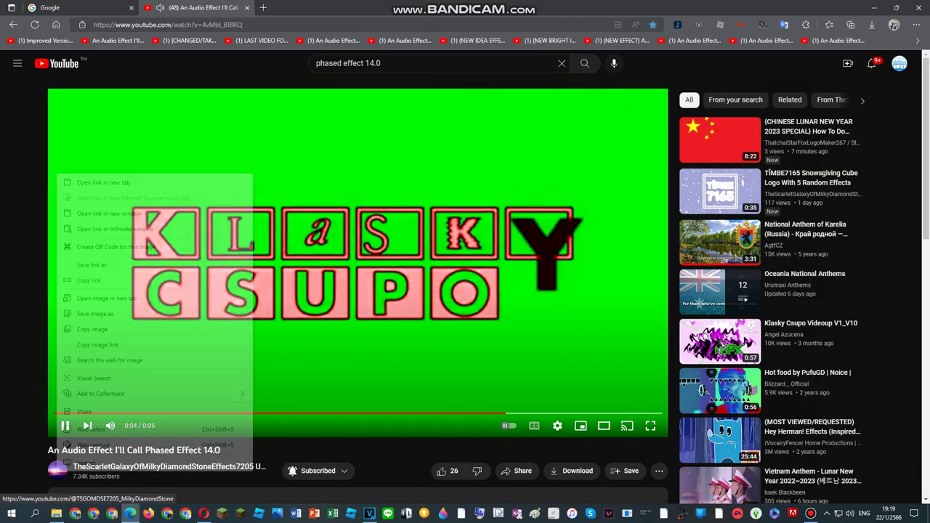
click(103, 182)
click(313, 8)
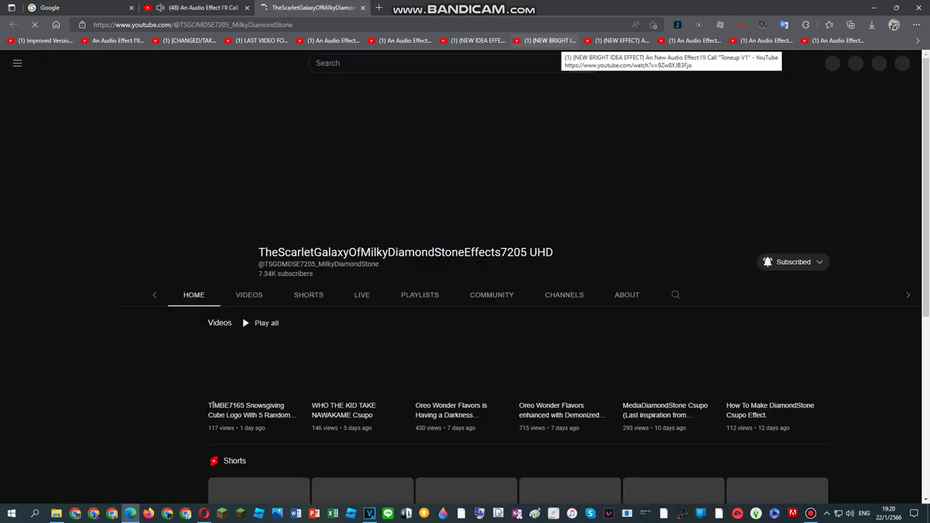
- Find How To Make Phased 14.0 on the channel and play it from 0:22 to the end
click(702, 268)
text(phased effect 14.0)
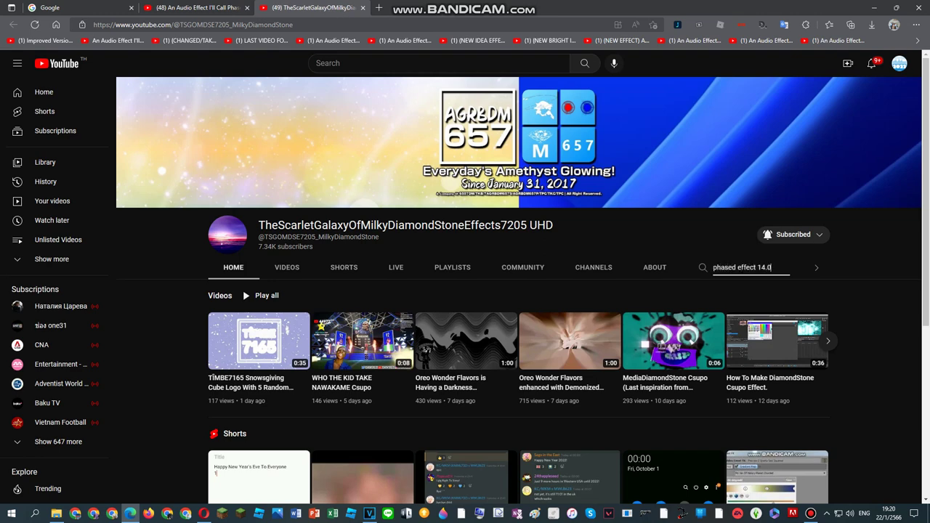
key(Return)
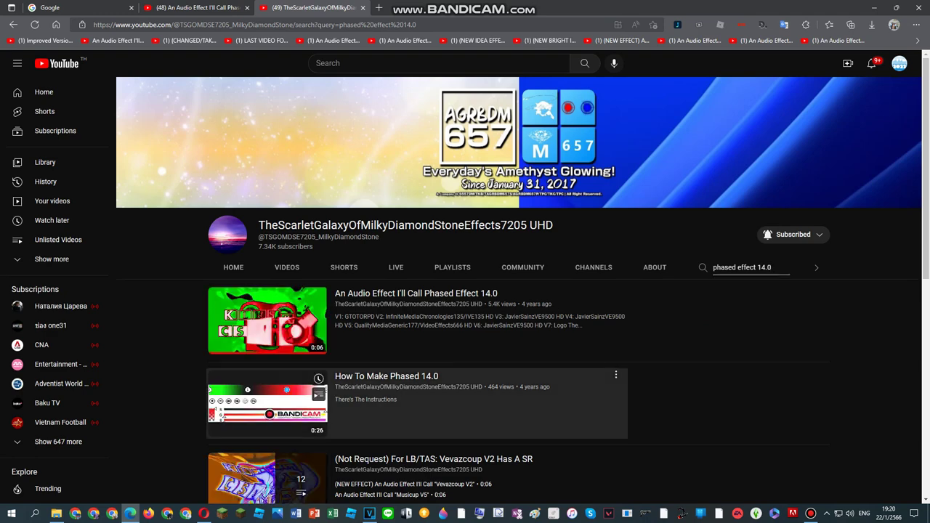
click(421, 407)
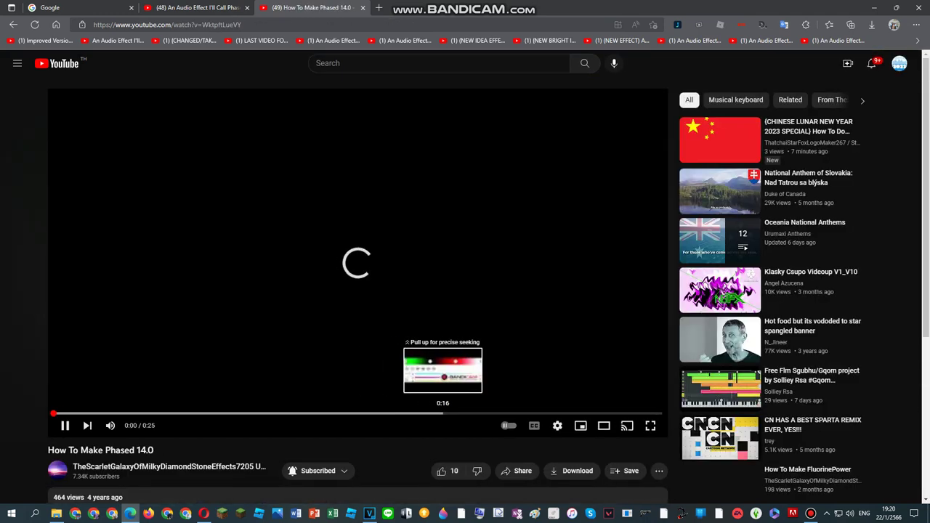
click(436, 413)
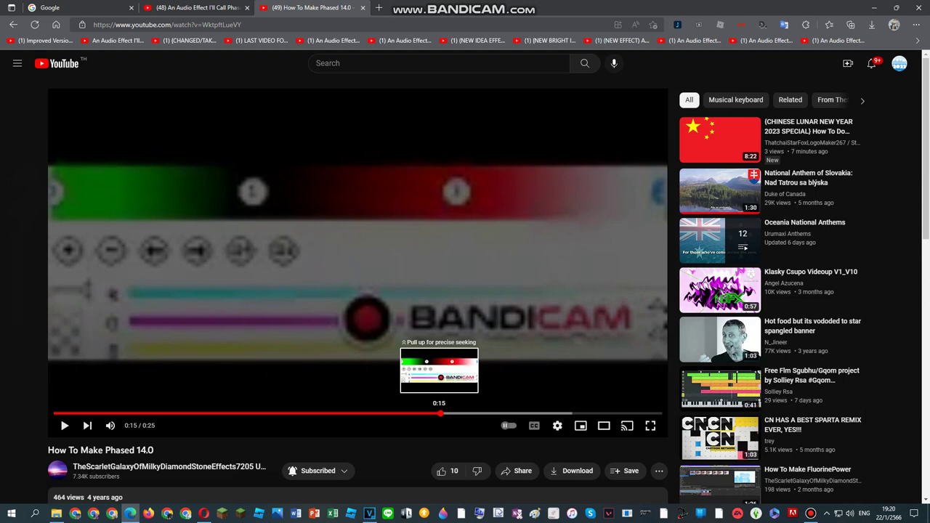
drag(440, 413, 595, 413)
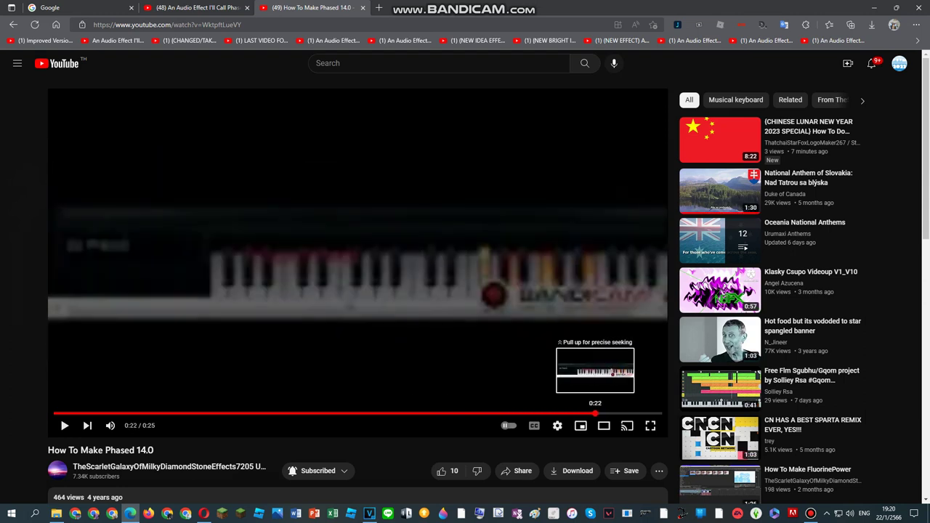
click(357, 249)
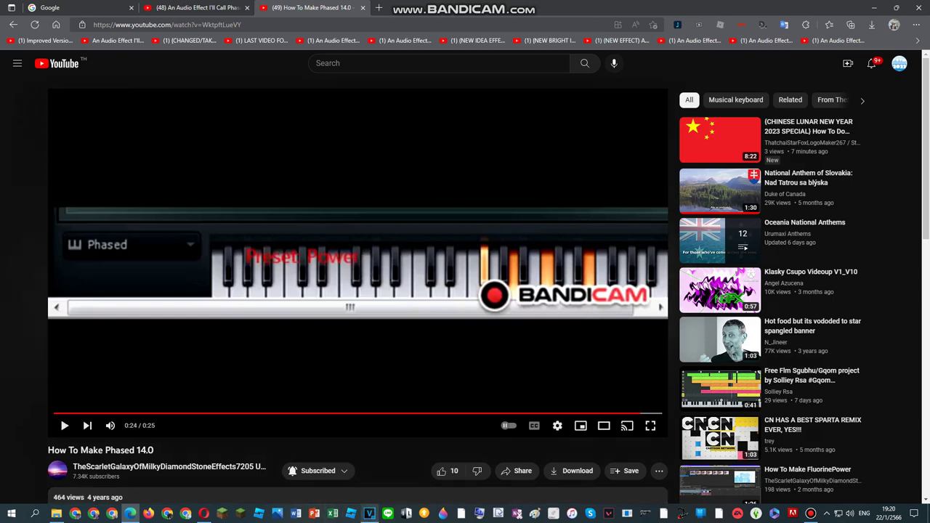
mouse_move(370, 513)
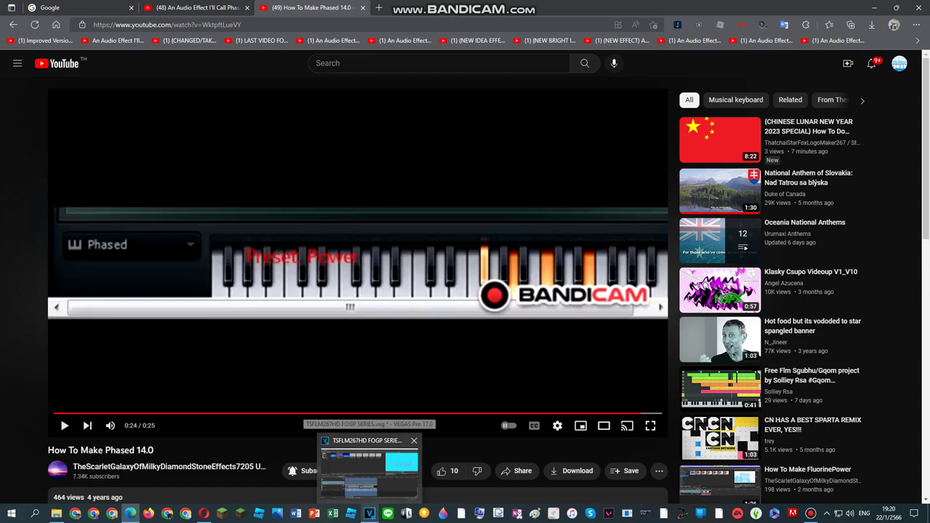
click(369, 473)
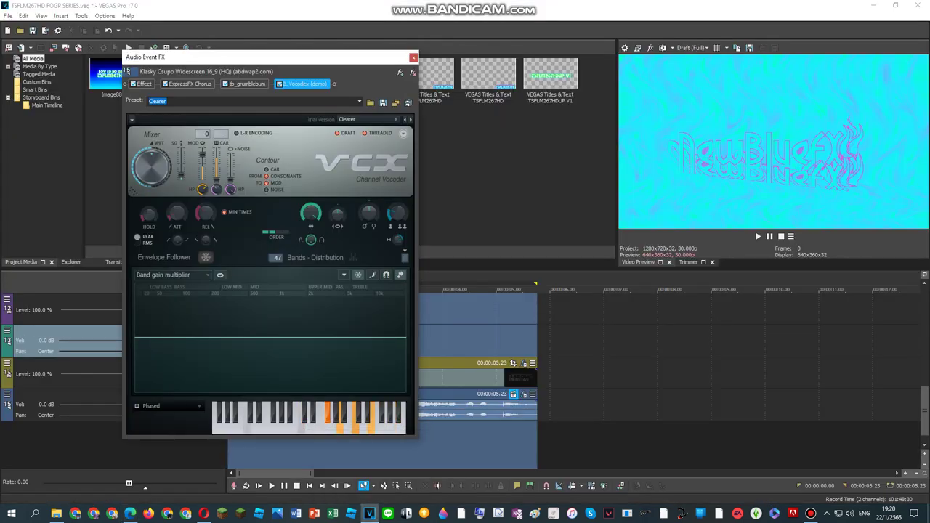
- Play the project, check the vocoder preset list unchanged, and close Audio Event FX
click(271, 485)
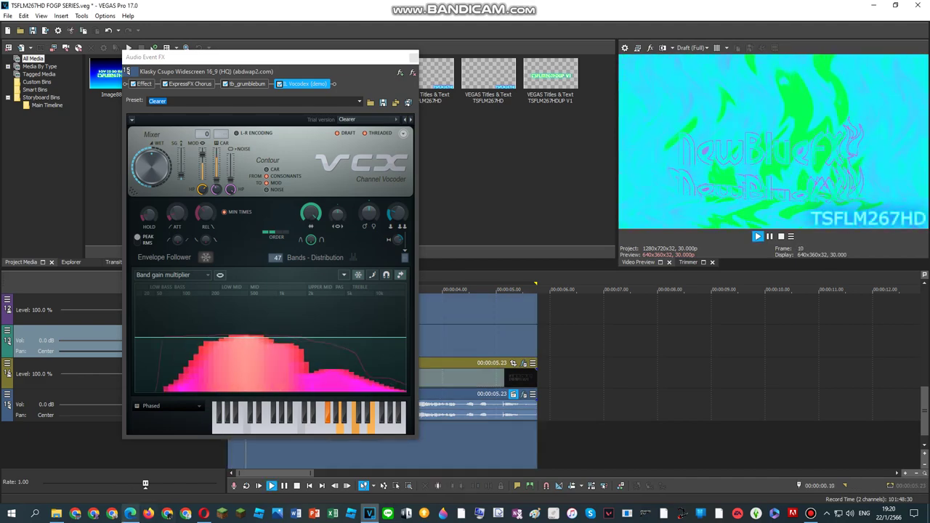
mouse_move(130, 513)
click(129, 473)
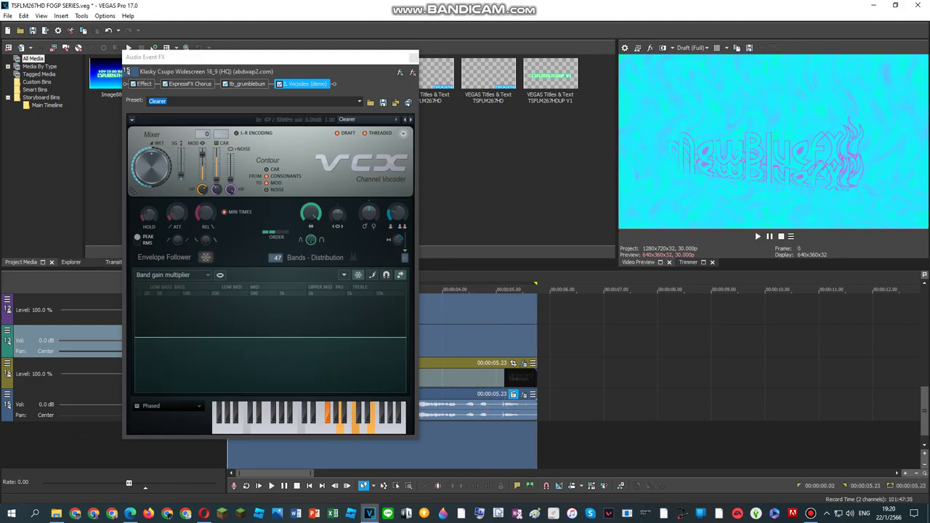
click(363, 119)
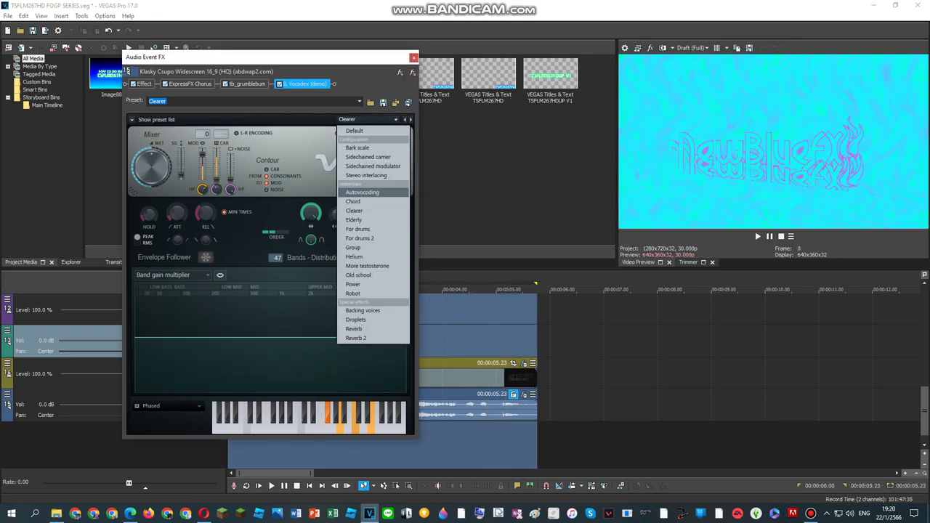
key(Escape)
click(414, 57)
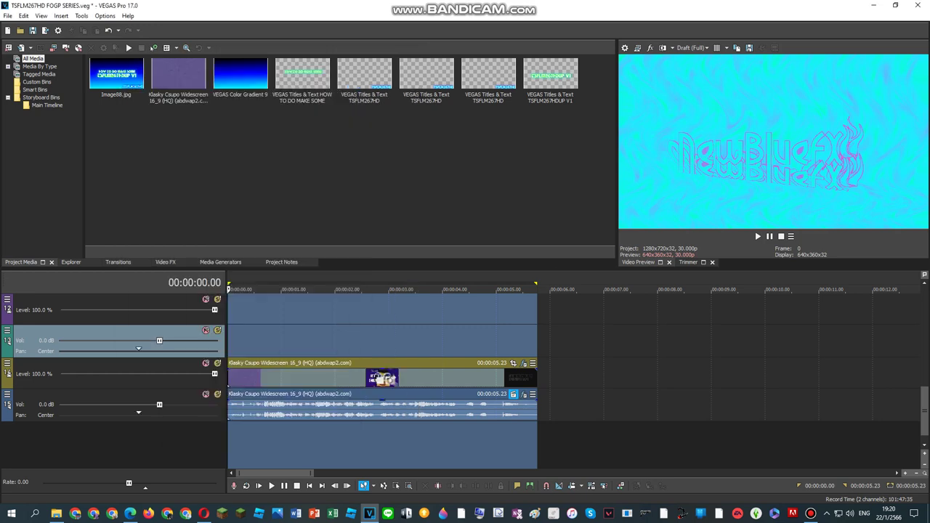
- Browse the video clip's Glow, Color Curves and three NewBlue ME Wiggle effects, then quit VEGAS
right_click(394, 378)
click(436, 106)
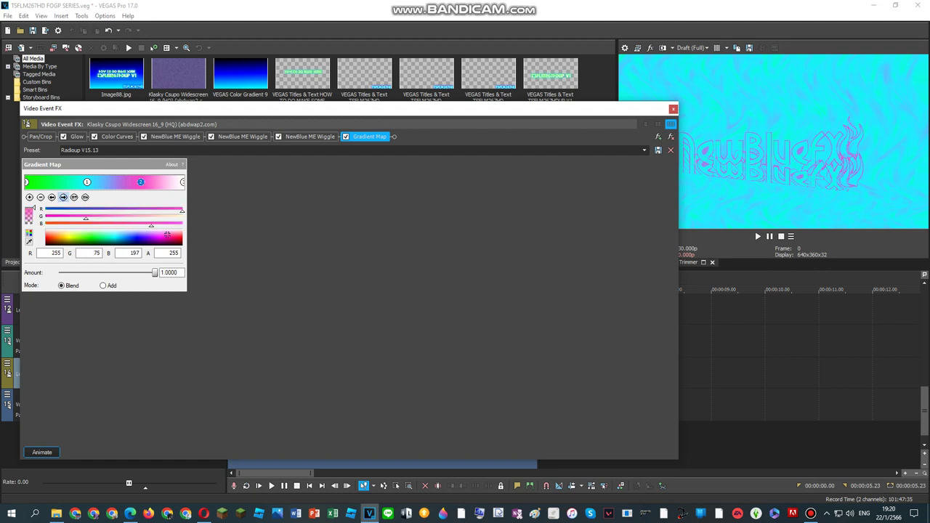
click(77, 136)
click(117, 137)
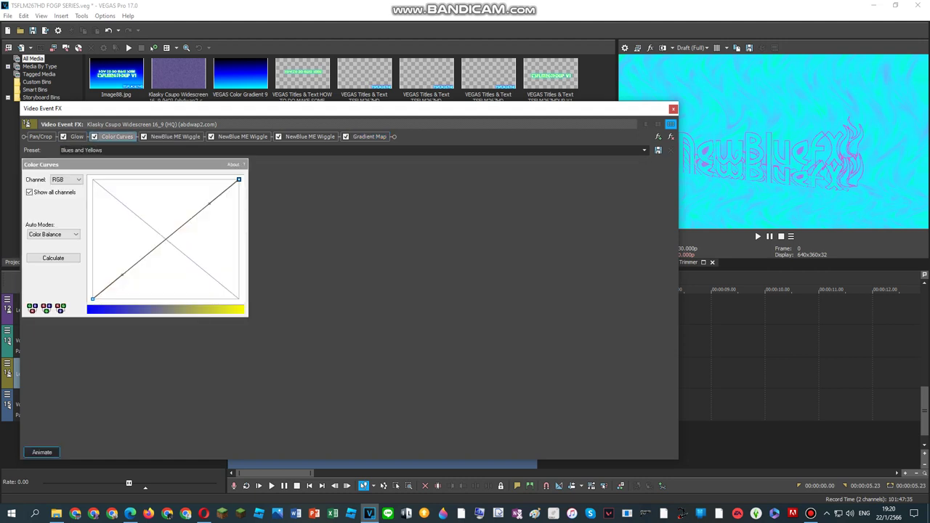
click(176, 137)
click(242, 137)
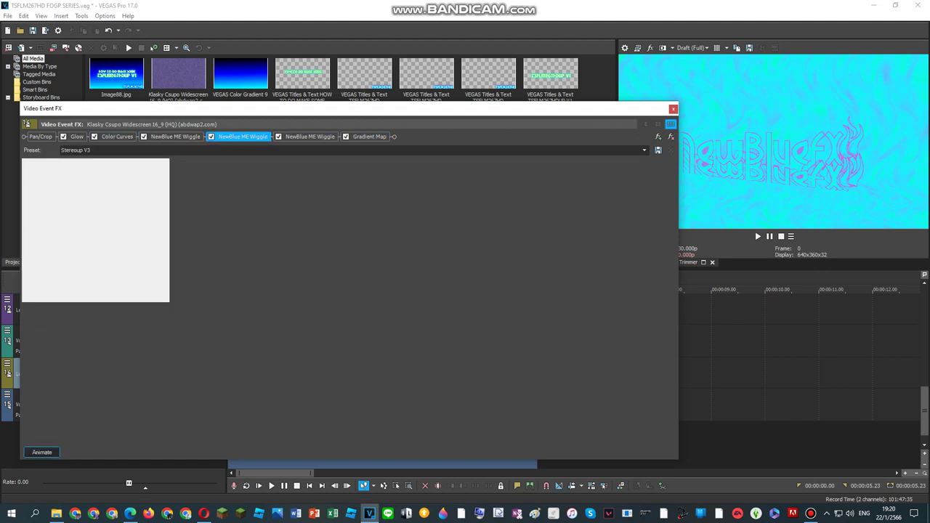
click(310, 136)
key(Escape)
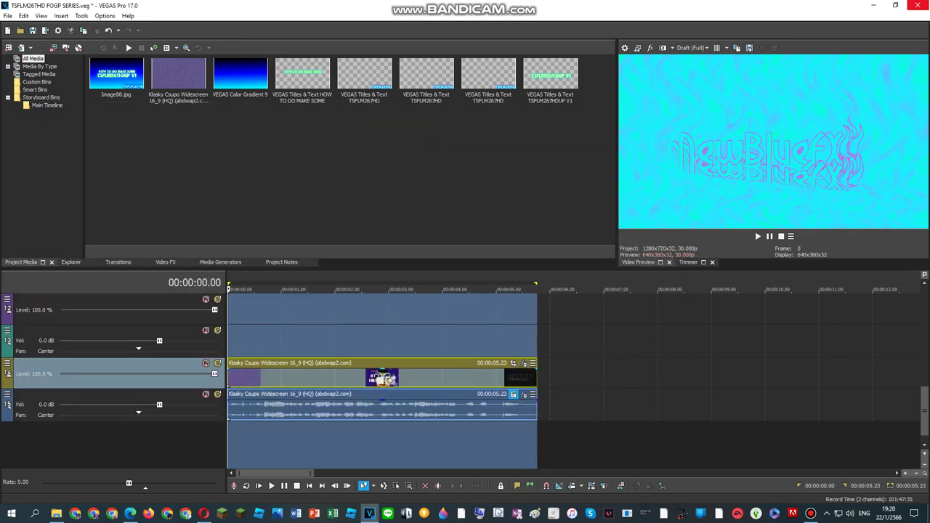
click(918, 5)
- Discard the unsaved project changes and close the Phased 14.0 tutorial tab
click(499, 205)
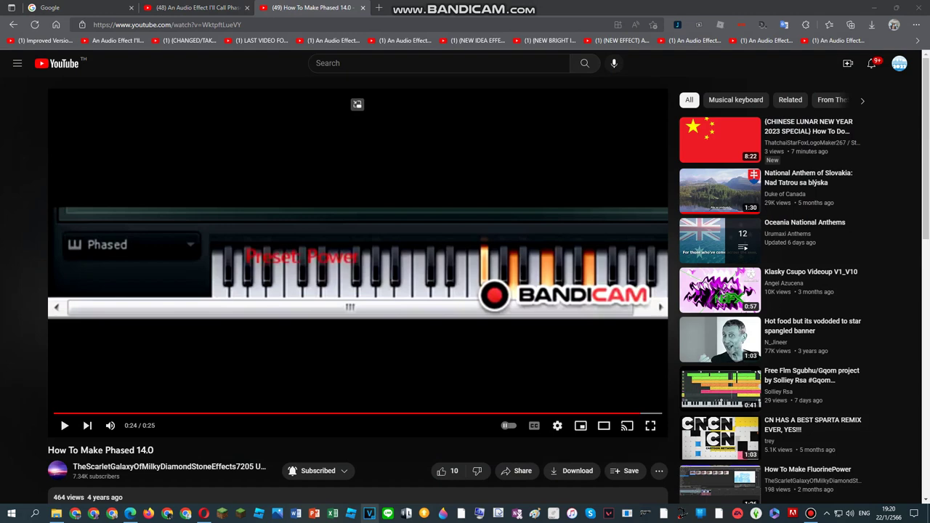
right_click(352, 513)
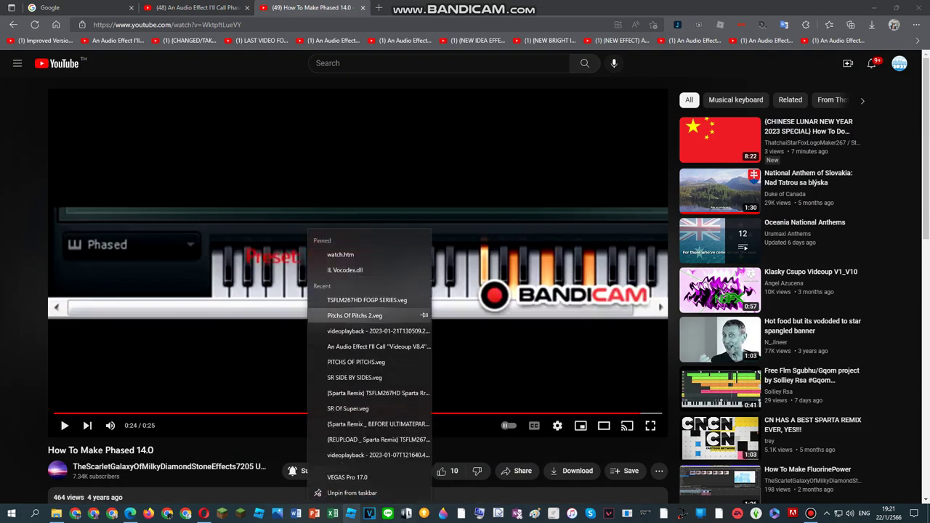
click(367, 299)
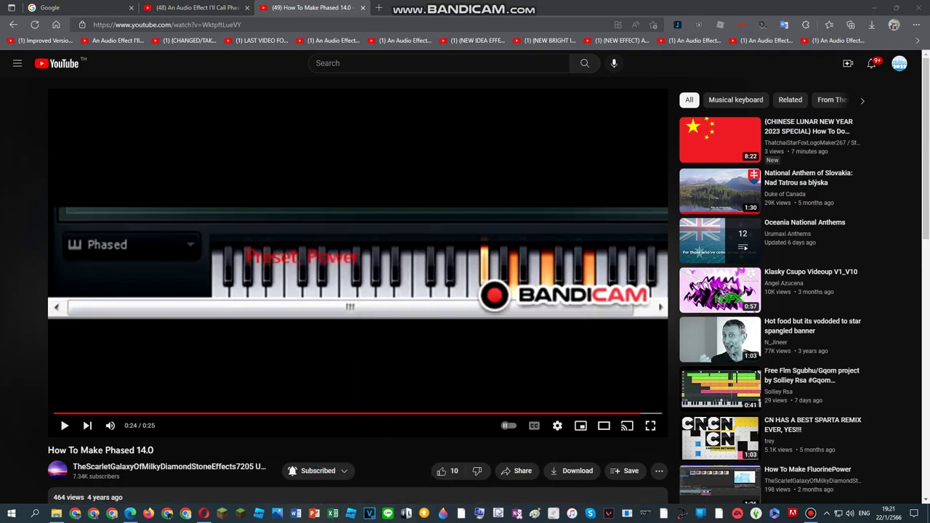
click(362, 7)
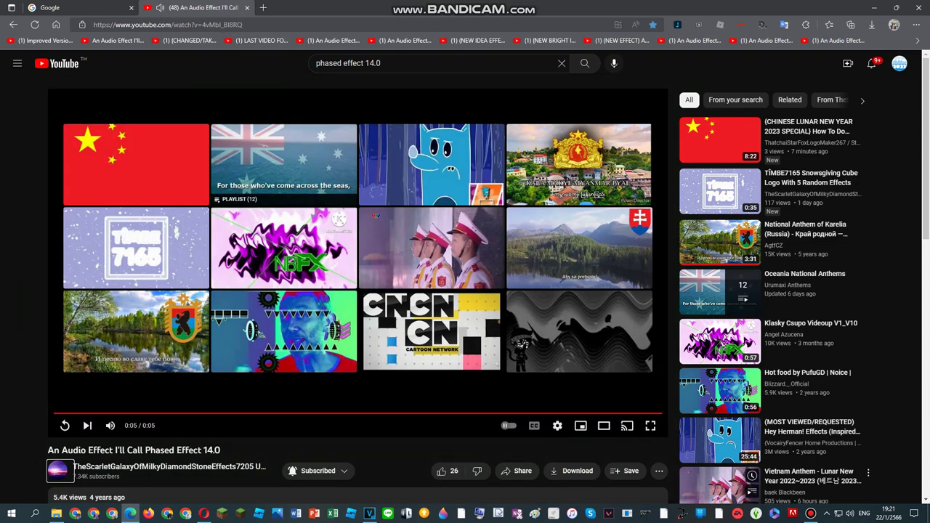
- Search 'phased effect 21.0', open the Klasky Csupo video and replay it three times
click(622, 413)
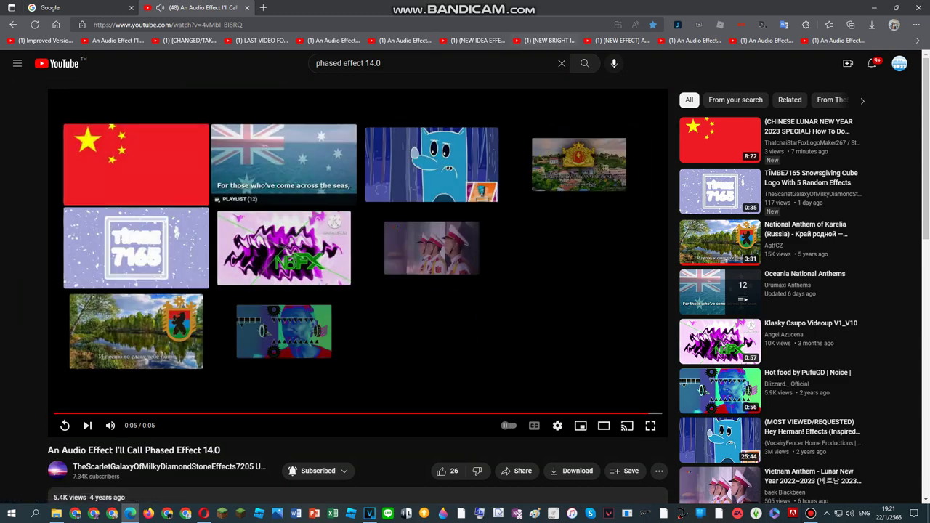
key(slash)
text(ph)
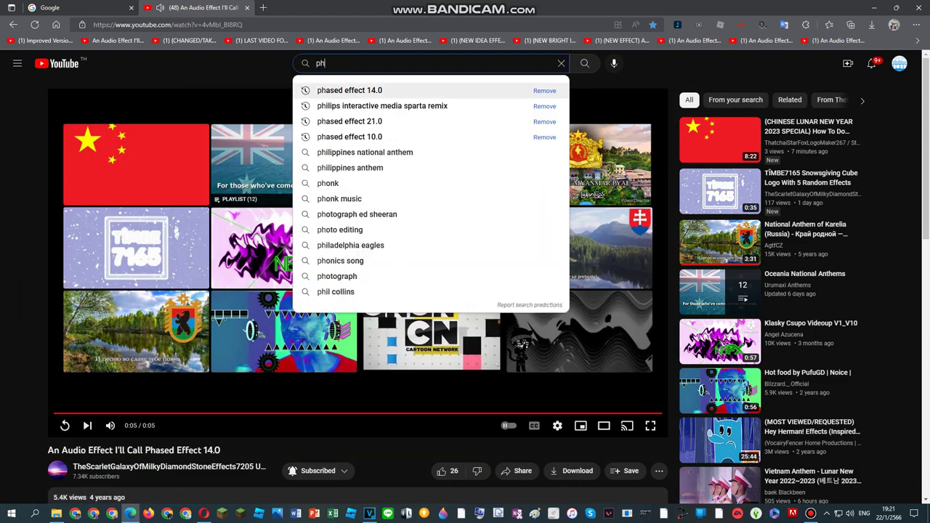
click(349, 121)
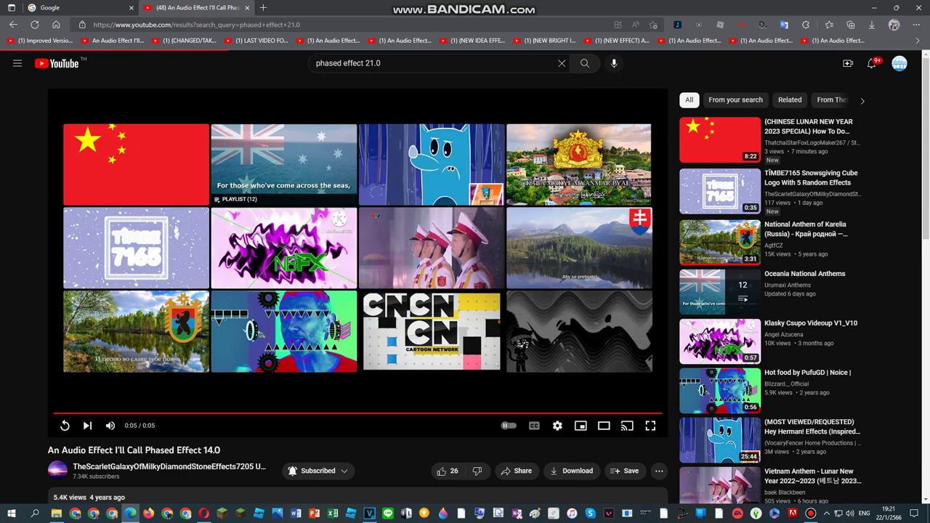
click(342, 156)
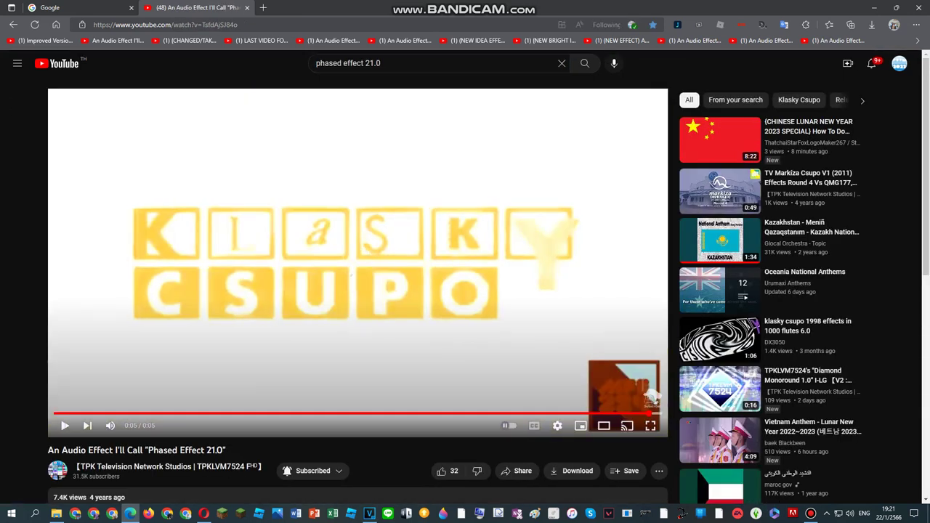
key(space)
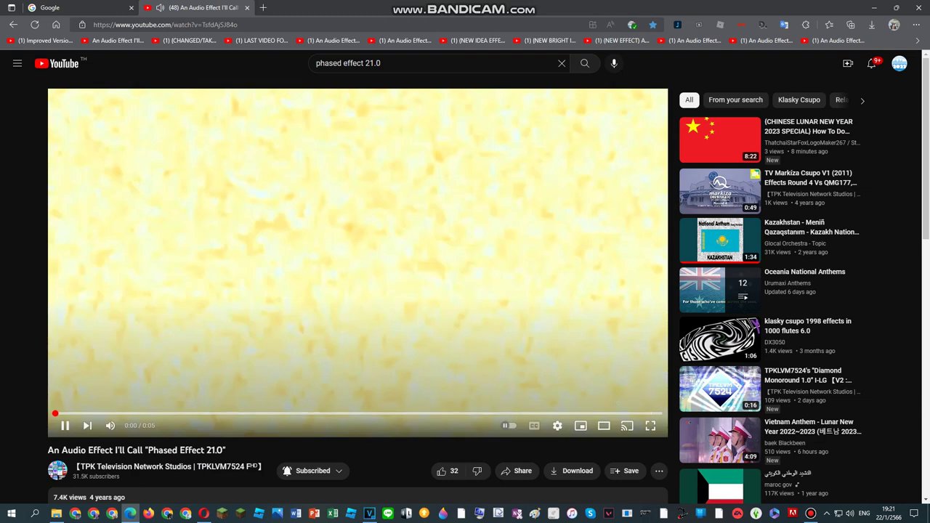
key(space)
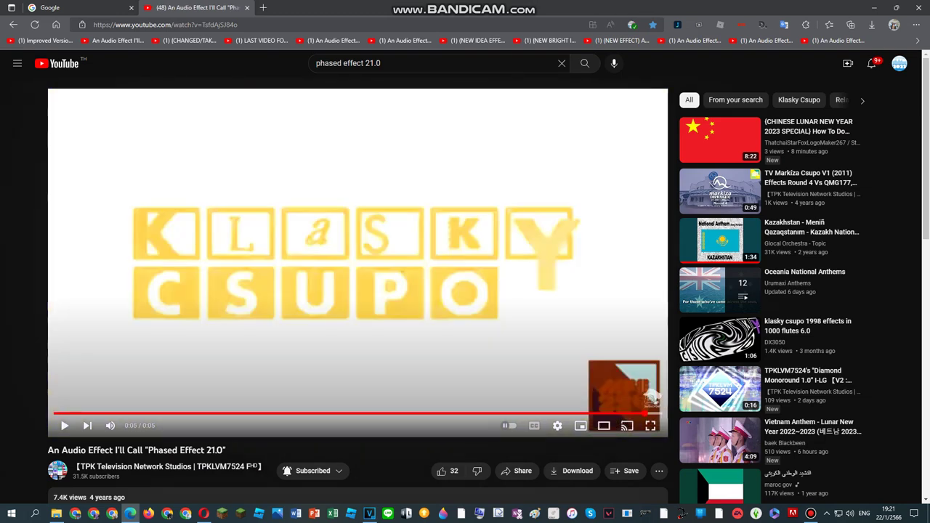
key(space)
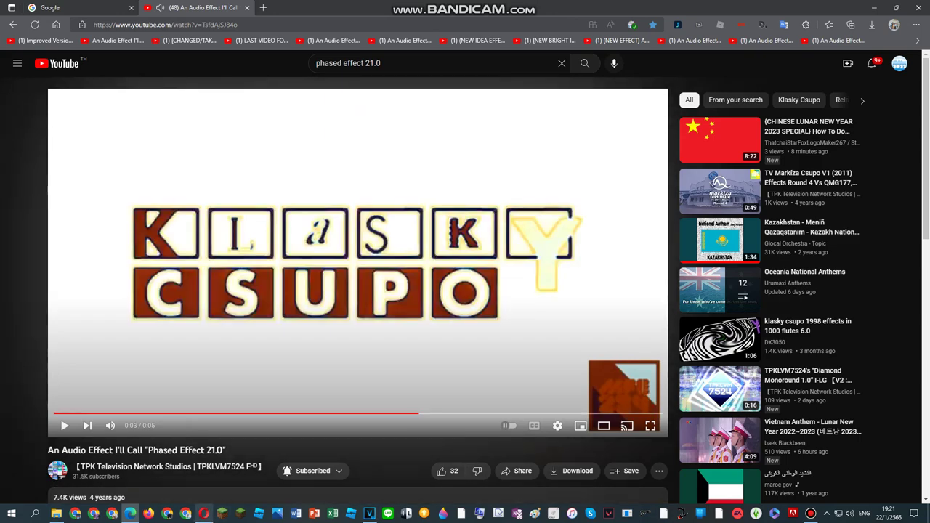
key(alt+Tab)
key(alt+Tab)
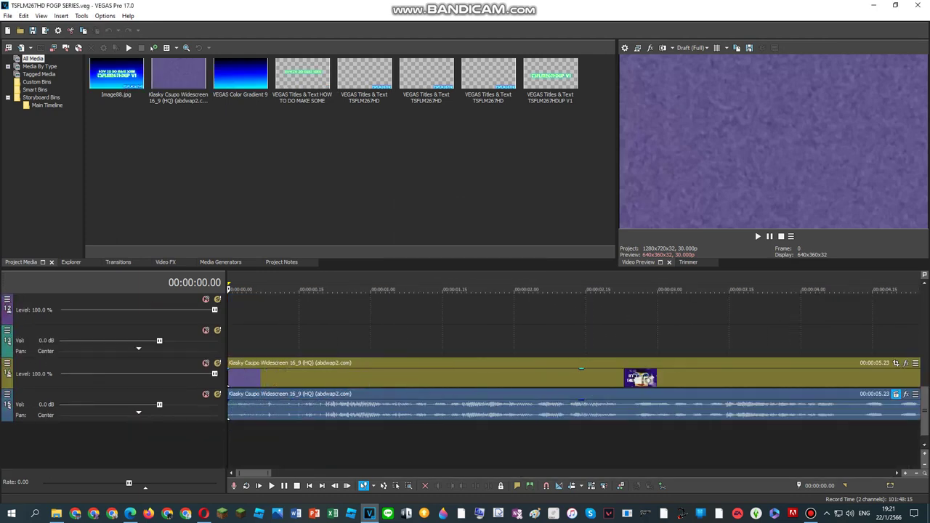
- Add the Mediaup V7.2 Gradient Map preset to the clip's video event FX chain and confirm
right_click(585, 375)
click(654, 171)
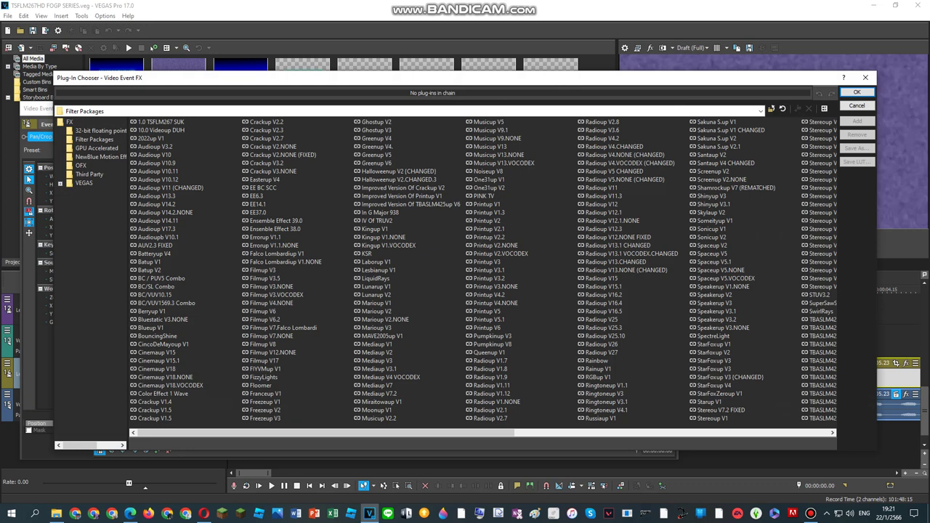
scroll(480, 269, right, 5)
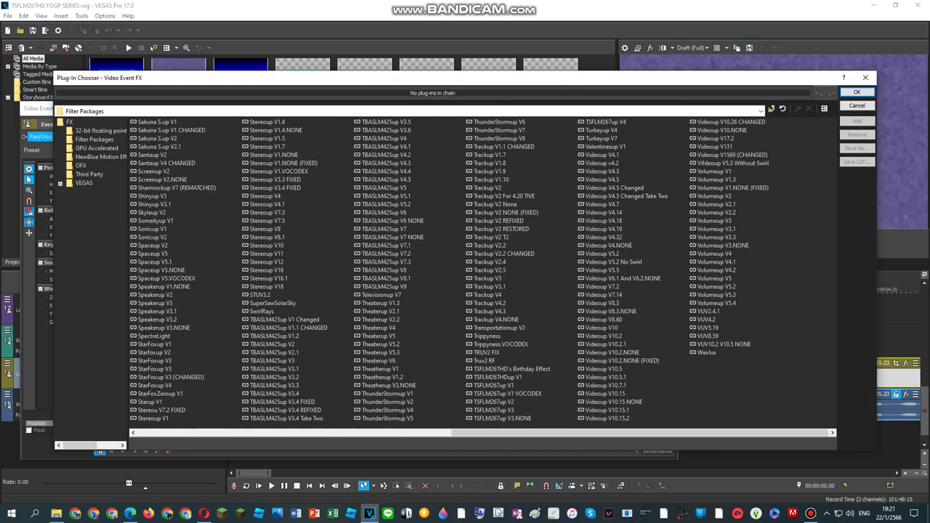
scroll(479, 269, left, 5)
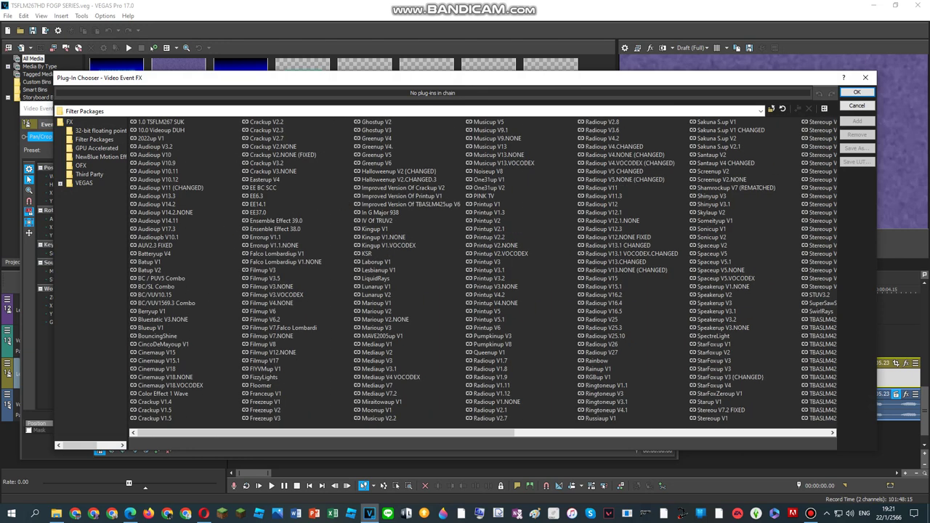
double_click(379, 394)
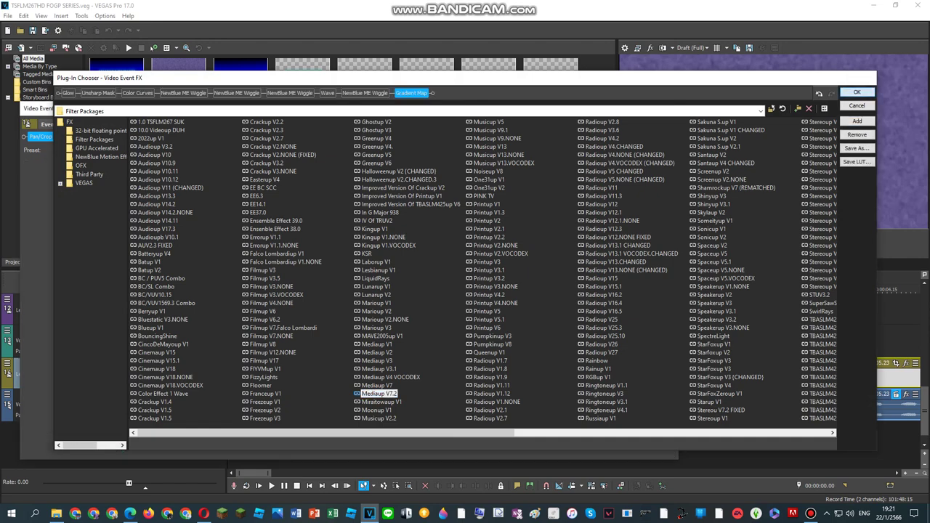
click(857, 92)
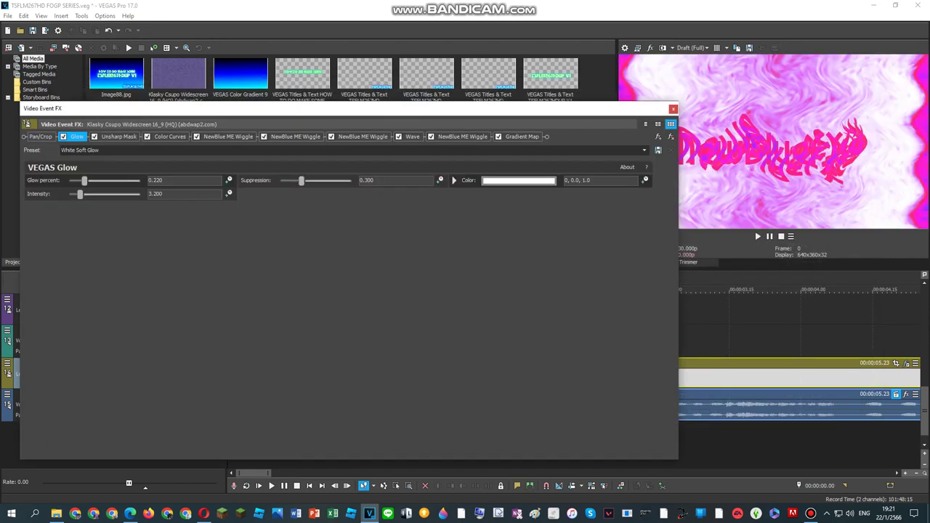
- Glance at the screen recorder and the browser's spain and cayman islands search tabs
click(810, 513)
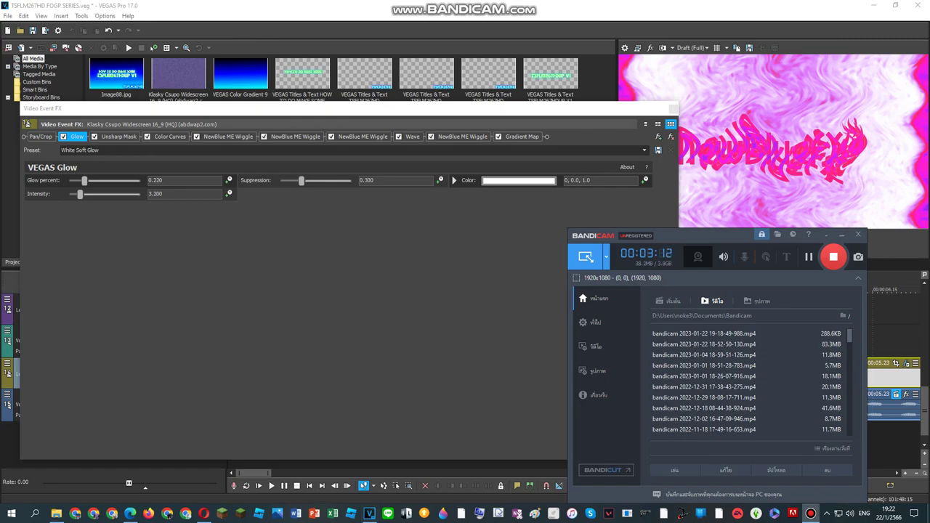
click(204, 513)
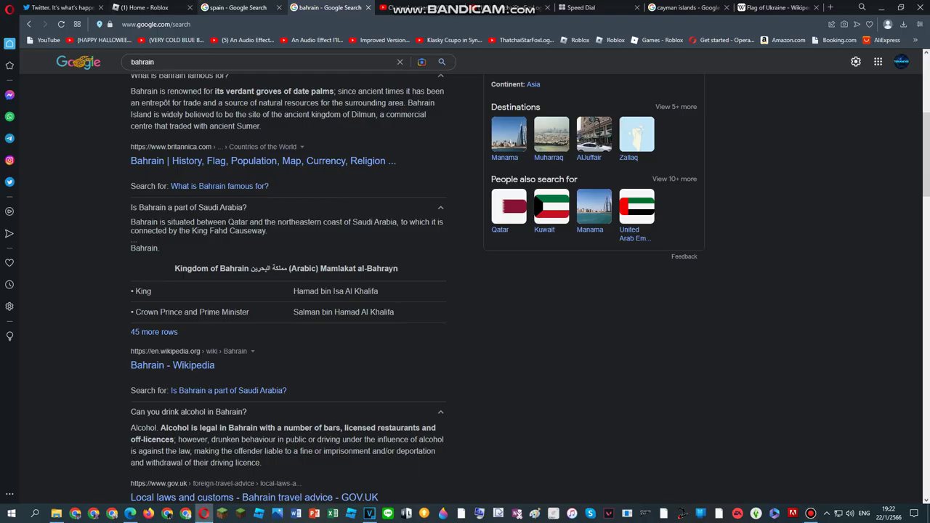
click(233, 7)
key(ctrl+Tab)
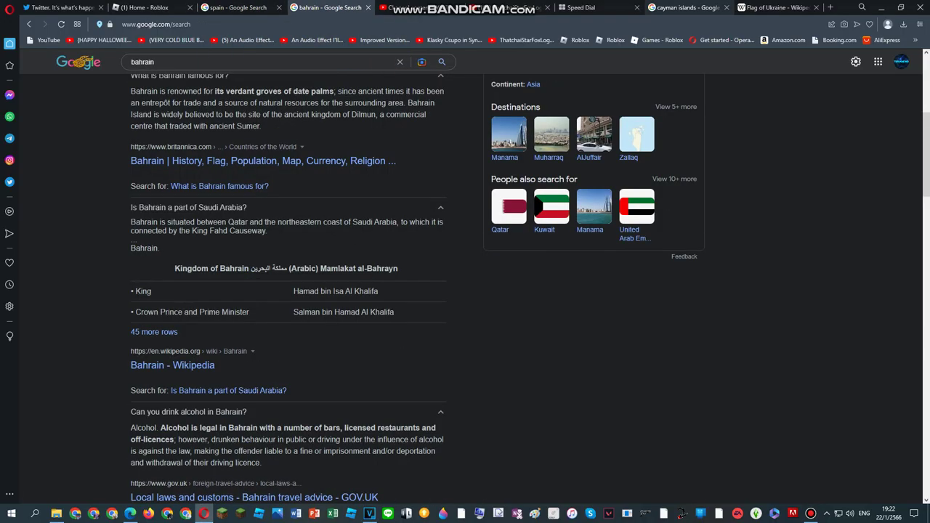
key(ctrl+Tab)
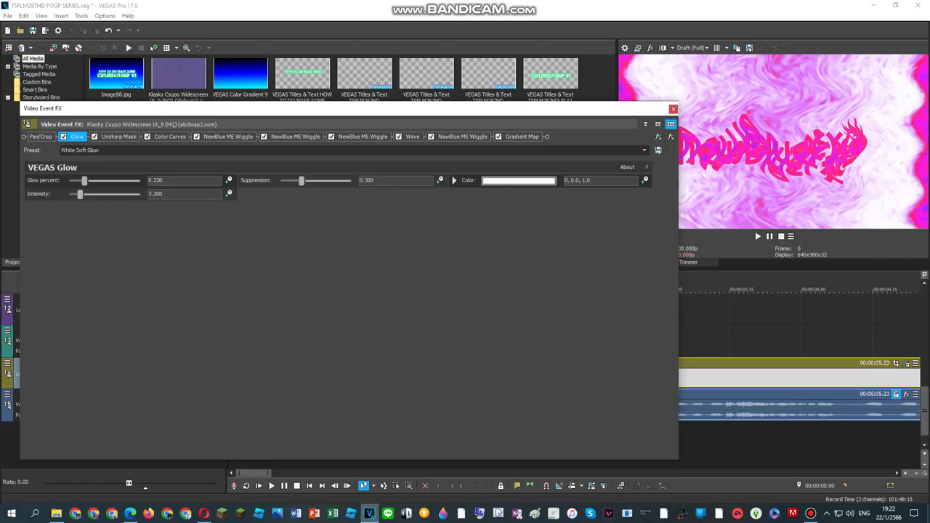
- Step through the NewBlue ME Wiggle and Wave effects, then close the Video Event FX window
key(Right)
key(Right)
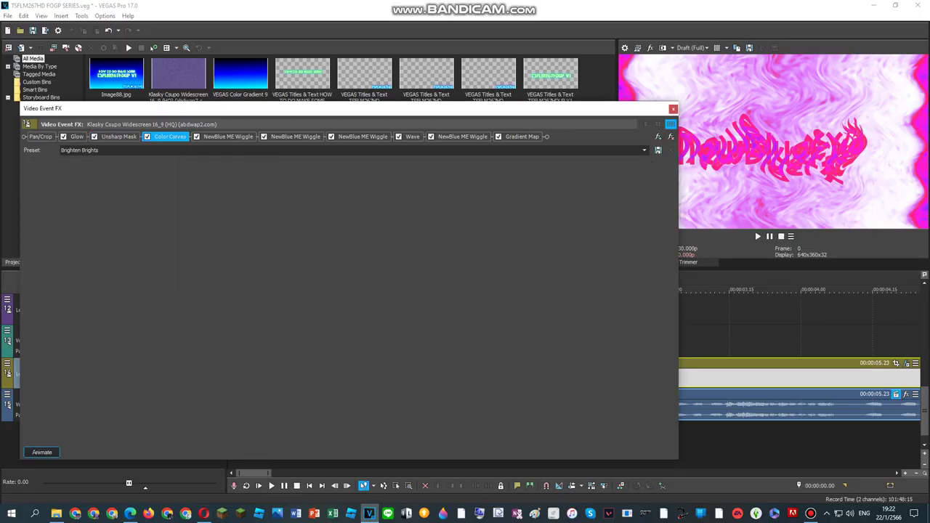
key(Right)
key(Right)
key(Right)
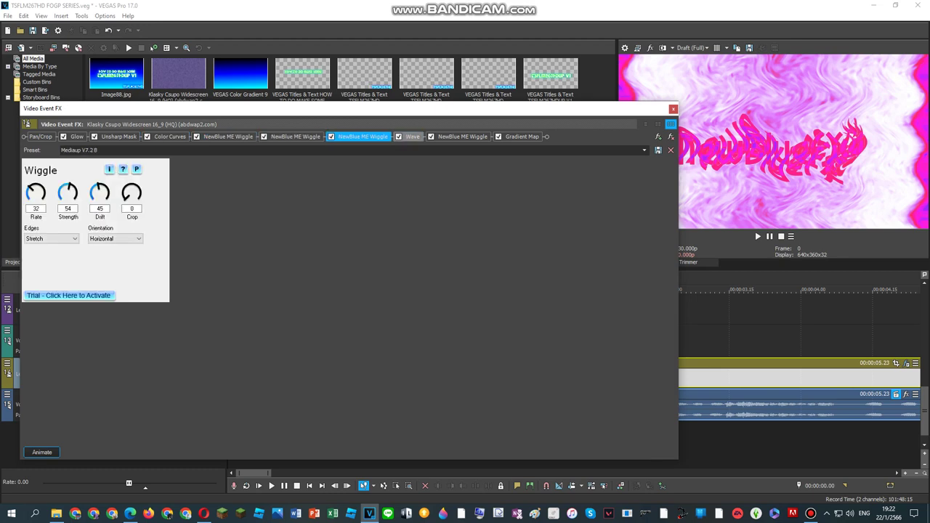
key(Right)
key(Right)
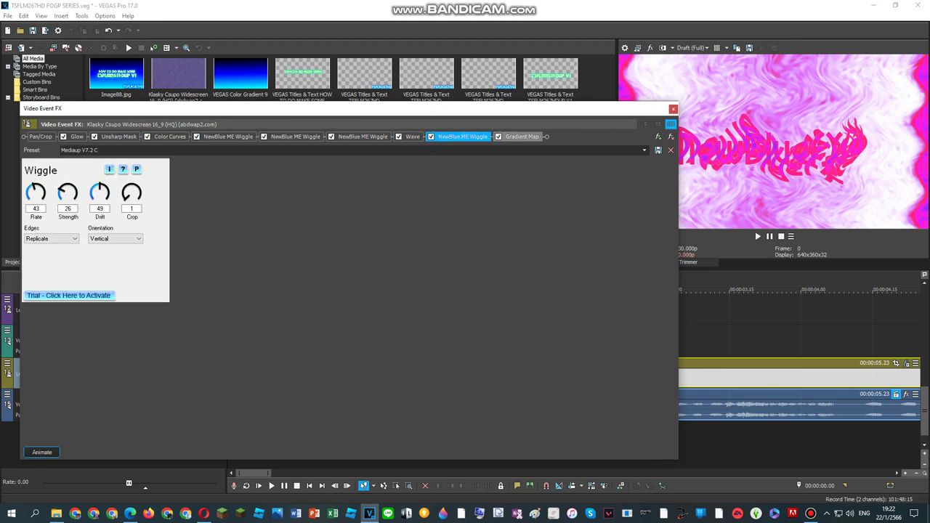
key(Right)
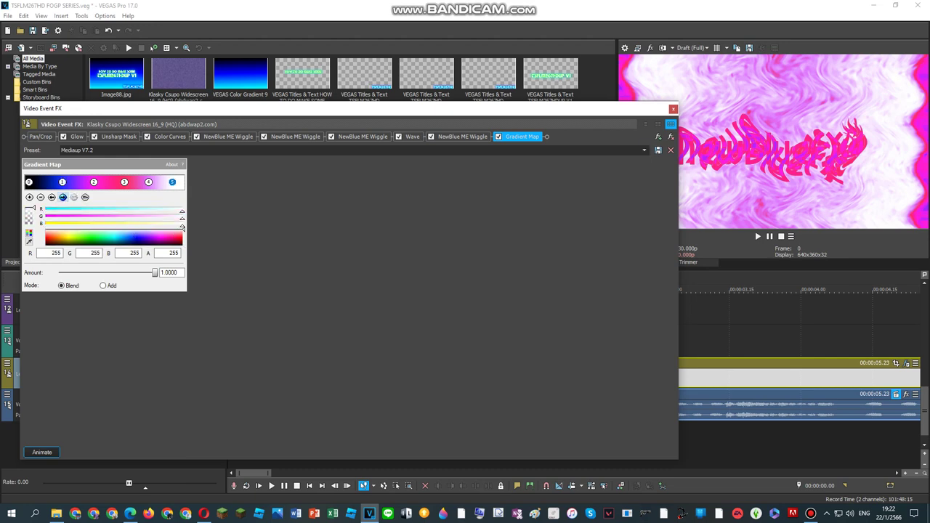
click(673, 108)
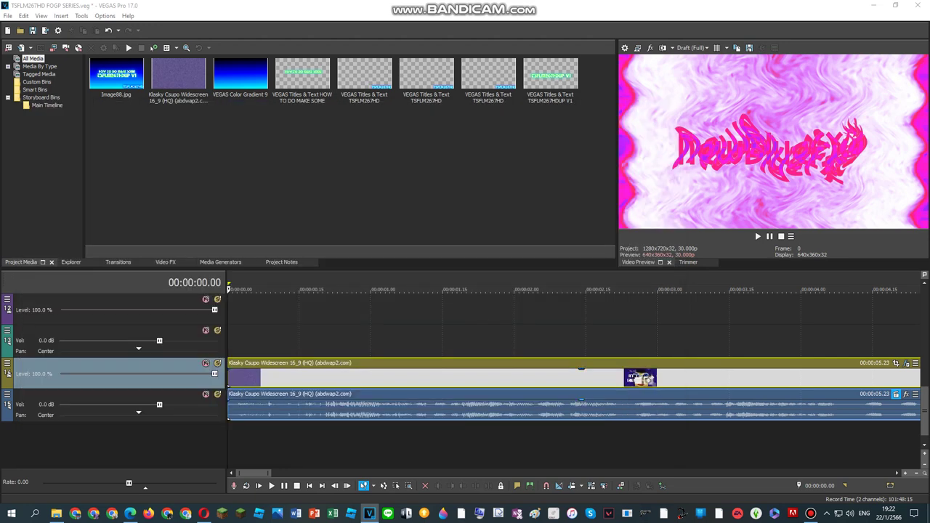
- Select the Klasky Csupo audio event and open its audio Plug-In Chooser
right_click(607, 407)
click(654, 100)
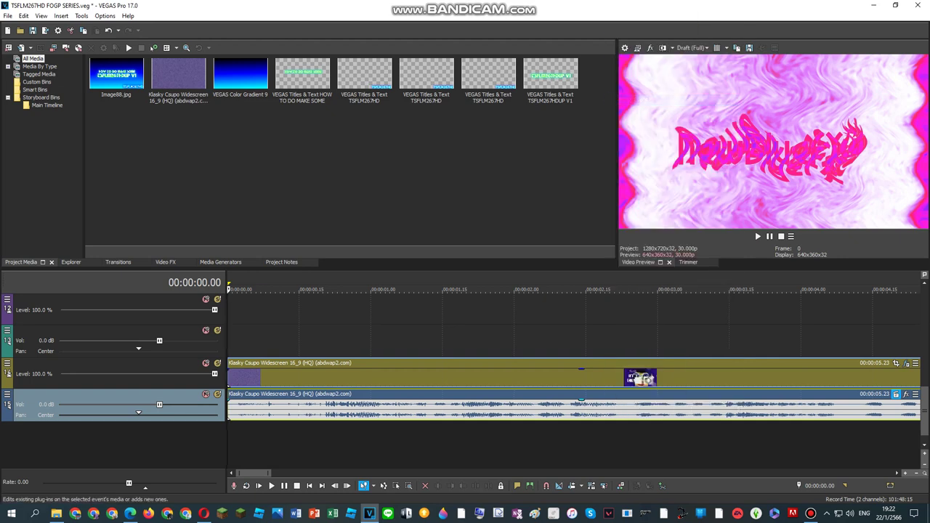
click(896, 394)
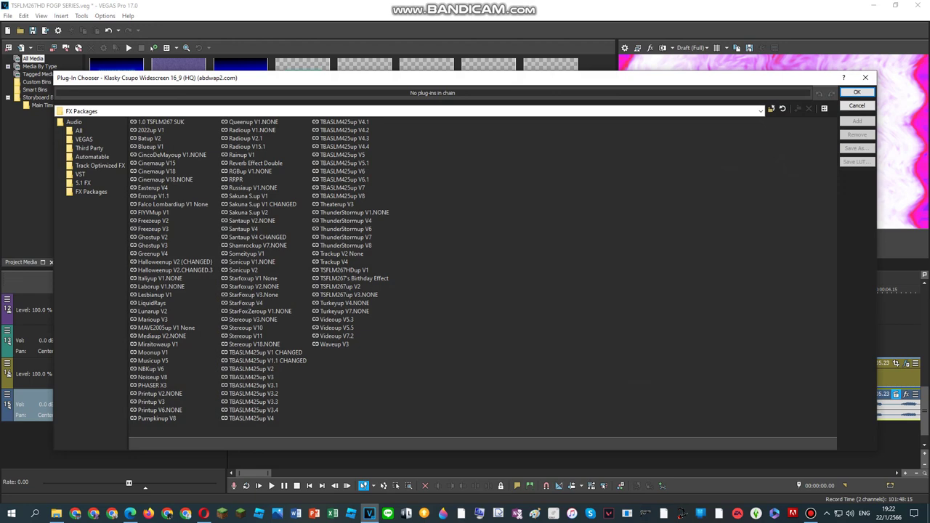
click(129, 514)
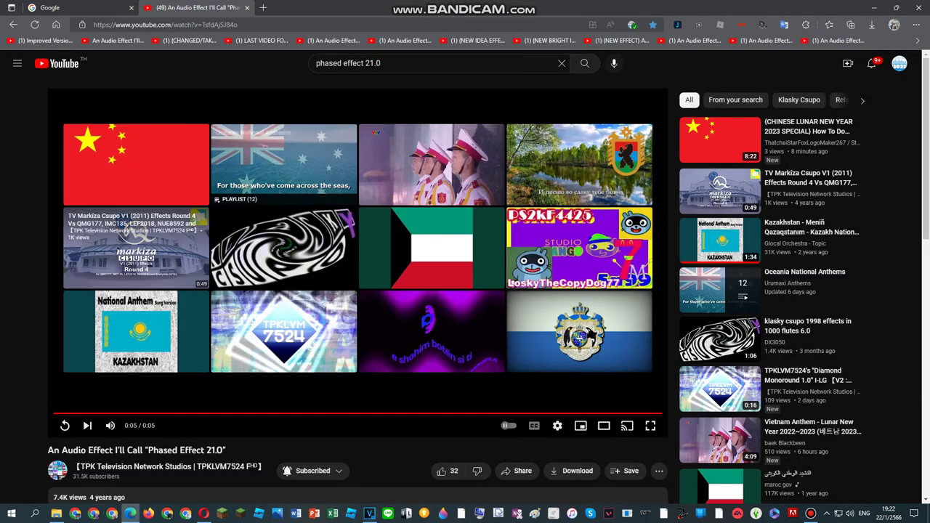
- Search YouTube for 'mediaup v7', briefly checking VEGAS's plug-in list in between
text(/medi)
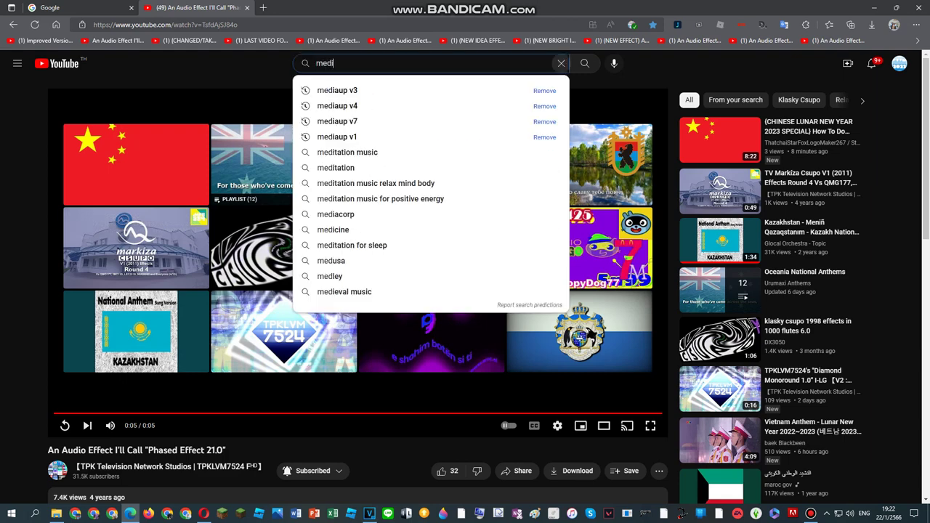
text(aup v7)
key(Return)
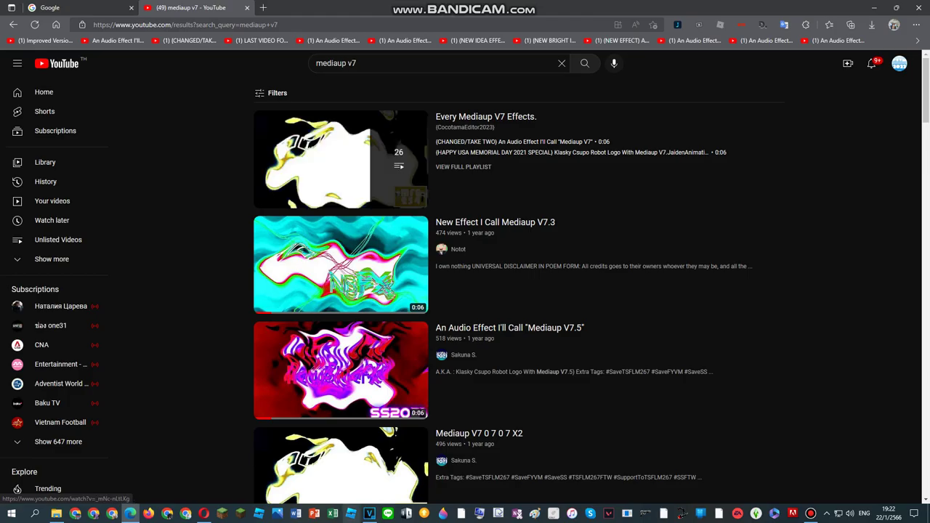
click(369, 513)
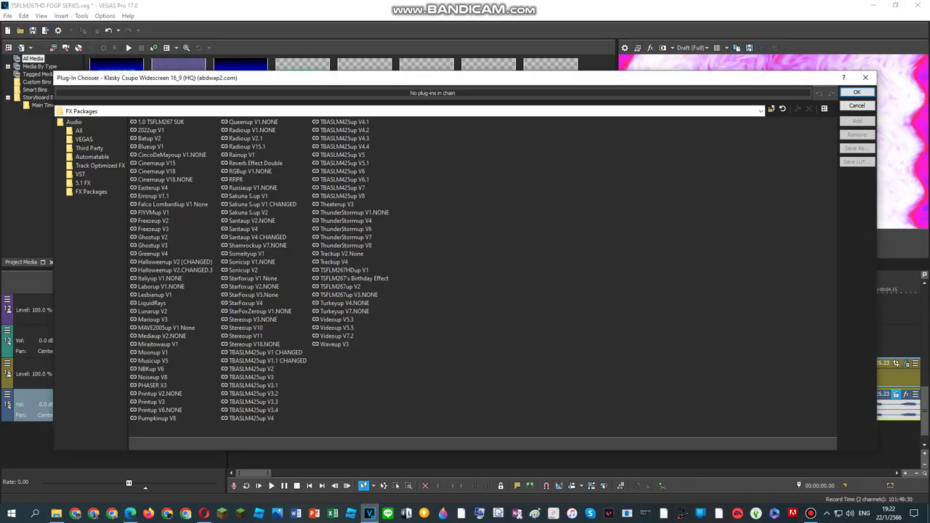
click(130, 514)
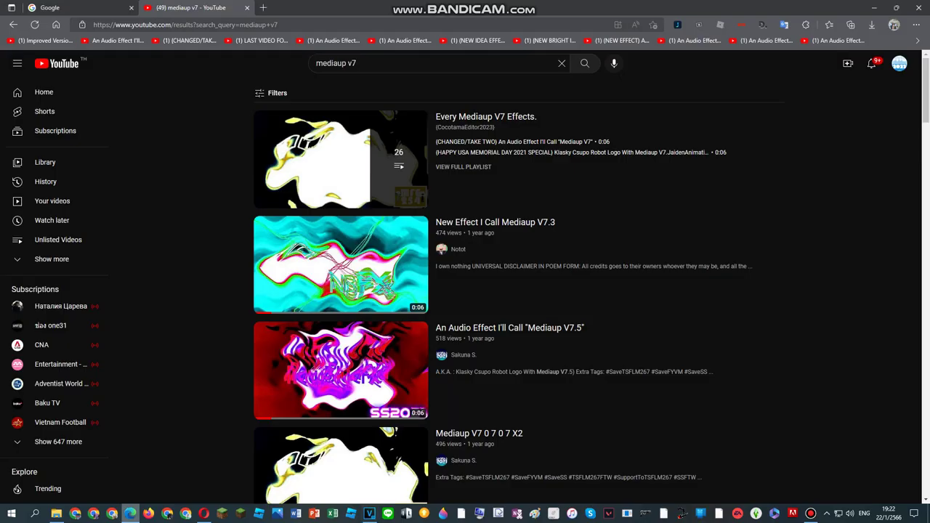
- Open How To Do Make Some Mediaup V7 and pause on its ExpressFX Flange/Wah-Wah settings
scroll(407, 239, down, 3)
scroll(465, 290, down, 3)
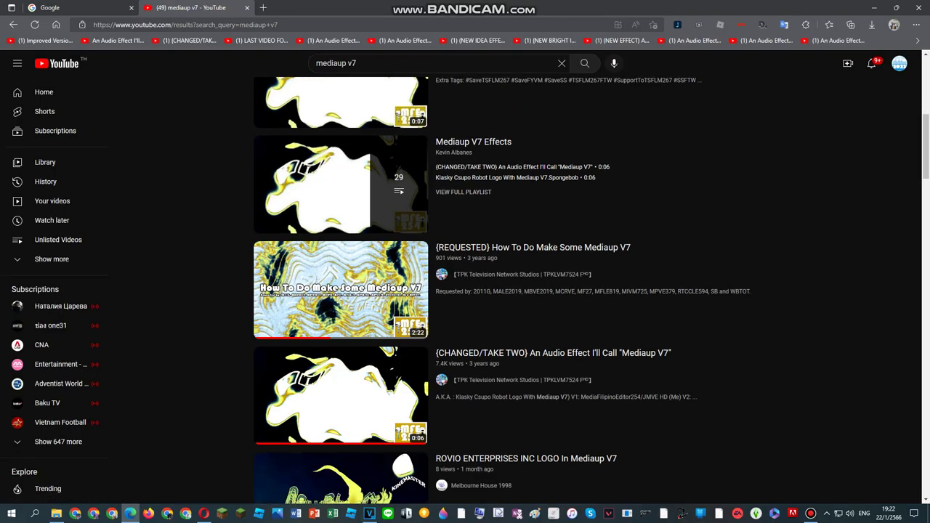
click(341, 291)
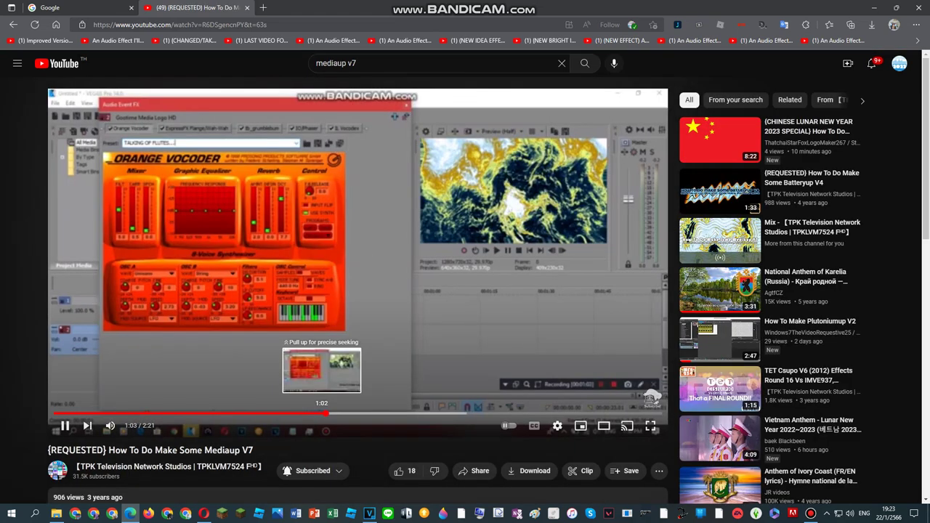
click(357, 103)
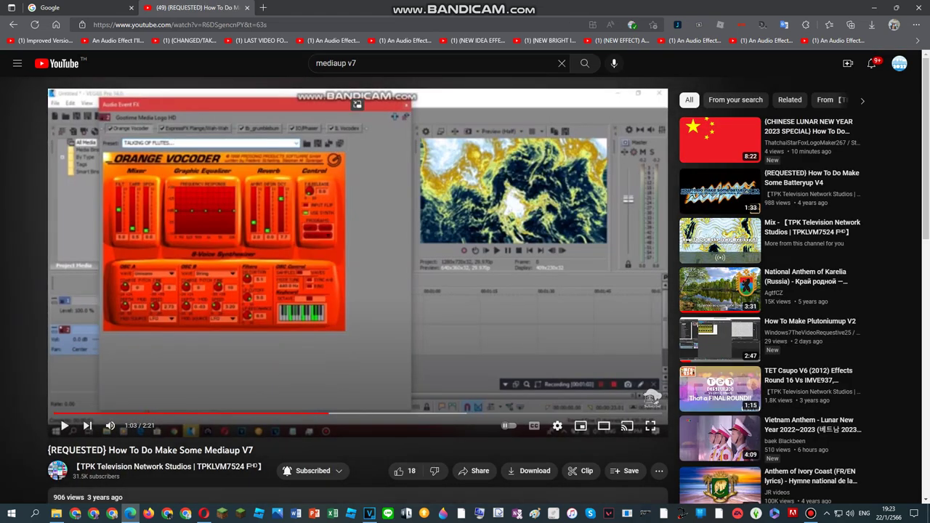
key(l)
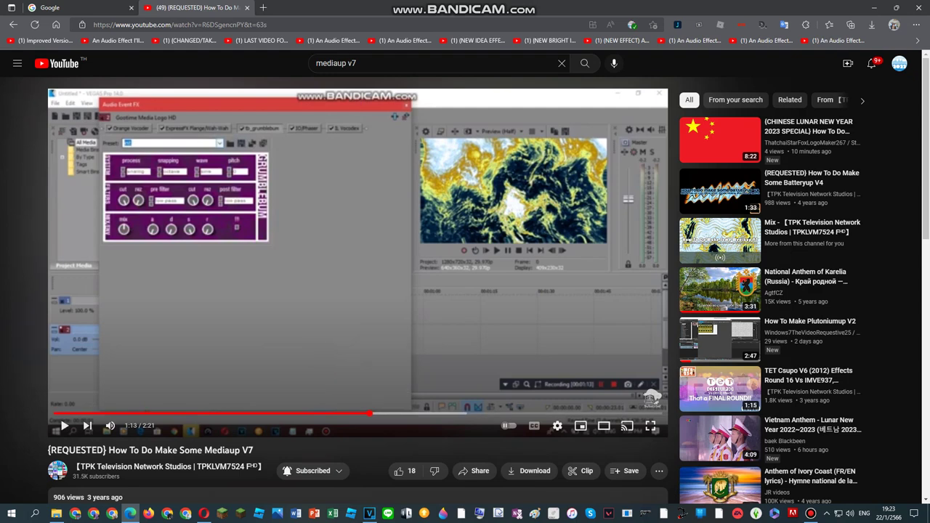
key(Left)
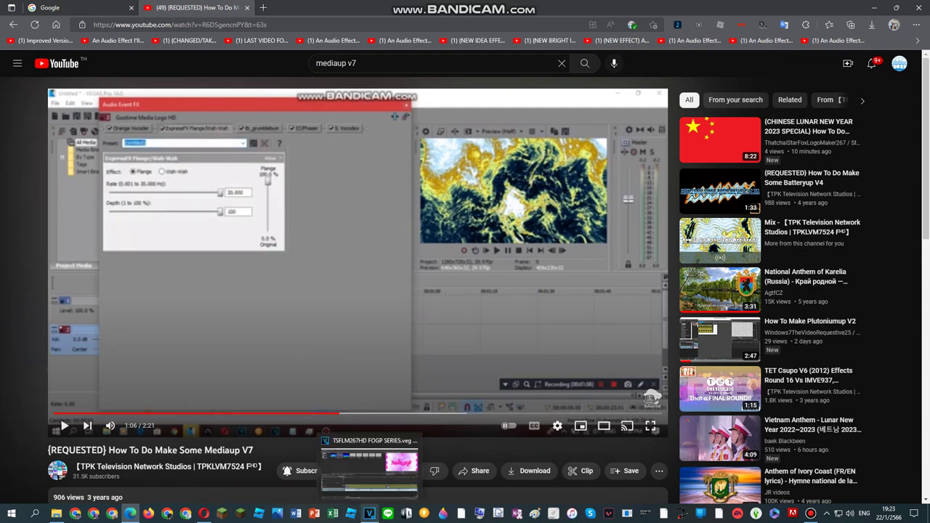
click(369, 513)
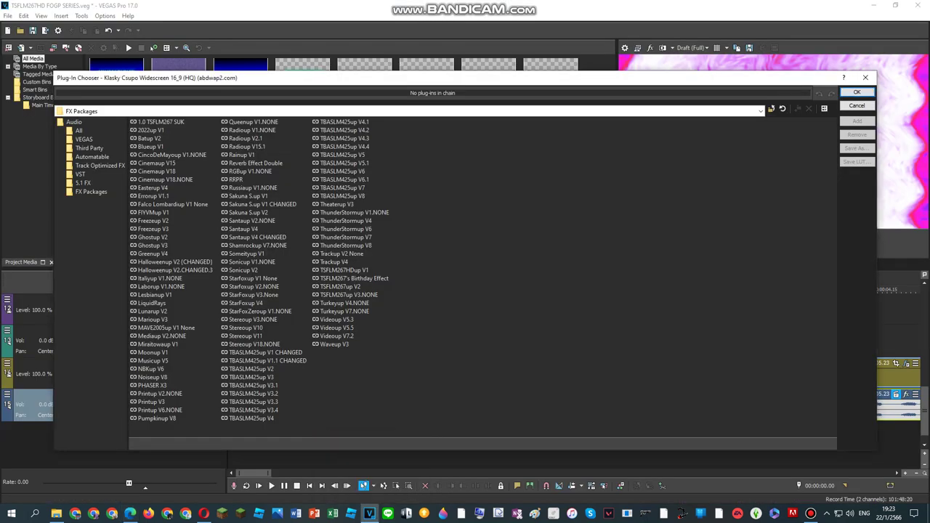
- Show all audio plug-ins and add Effect and ExpressFX Flange/Wah-Wah to the chain
click(78, 130)
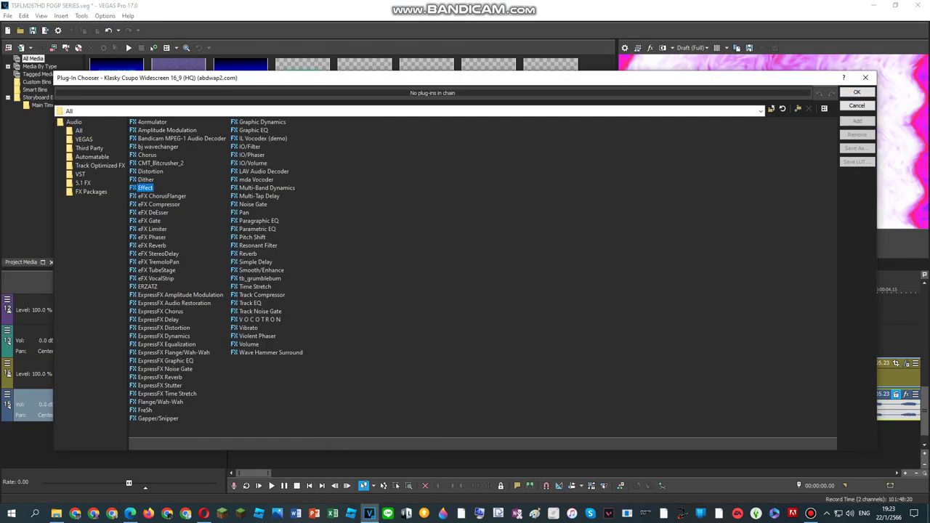
key(Return)
double_click(174, 353)
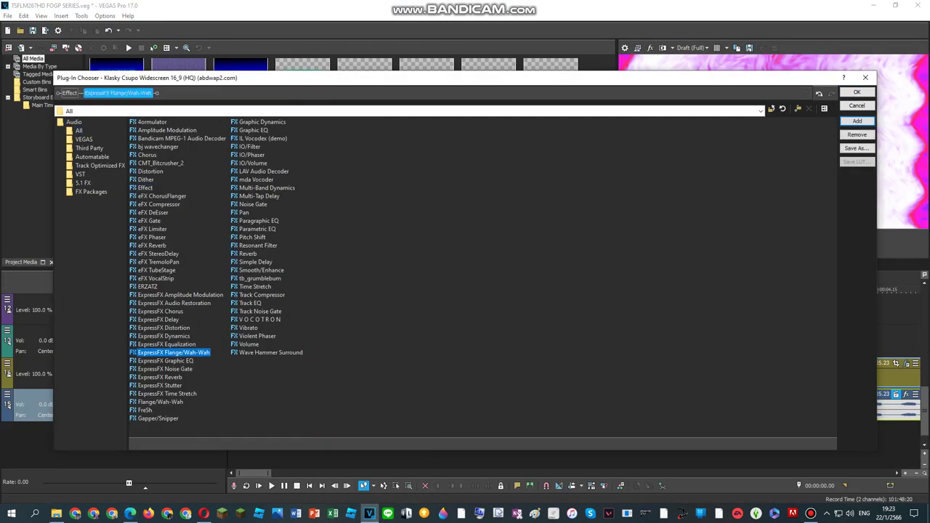
mouse_move(130, 513)
click(130, 476)
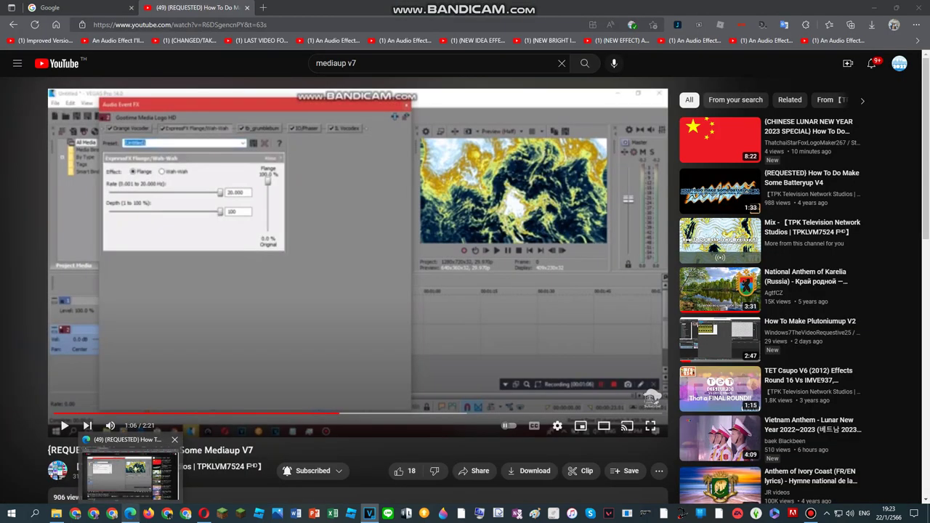
click(130, 513)
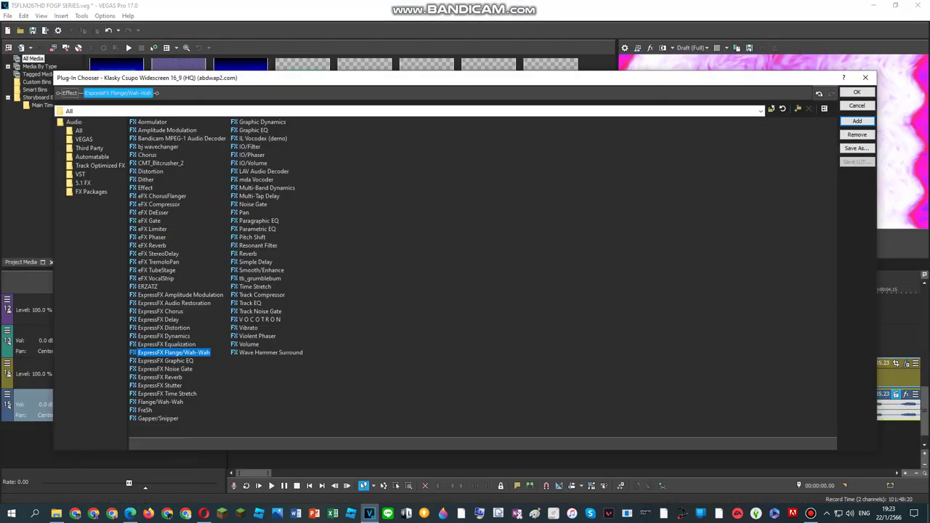
- Add tb_grumblebum, IO/Phaser and IL Vocodex (demo) to the chain and apply it
double_click(259, 278)
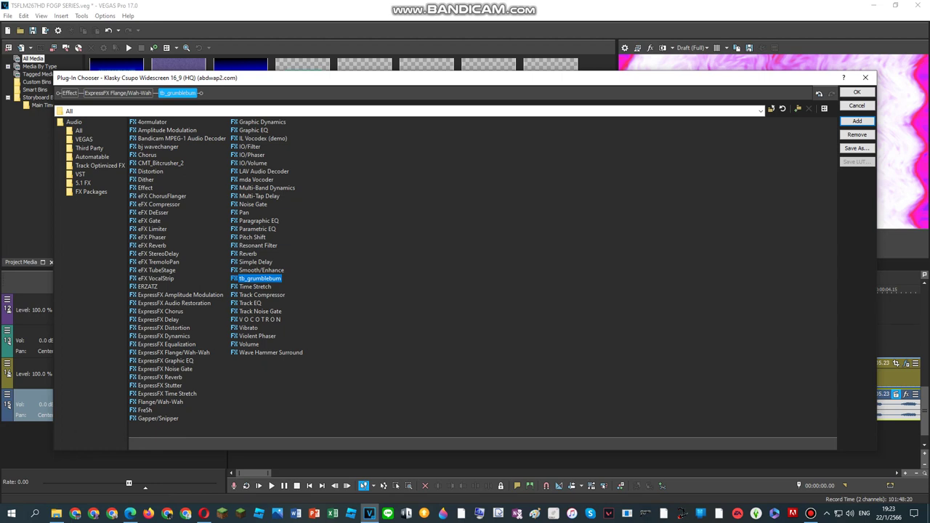
double_click(251, 155)
click(262, 138)
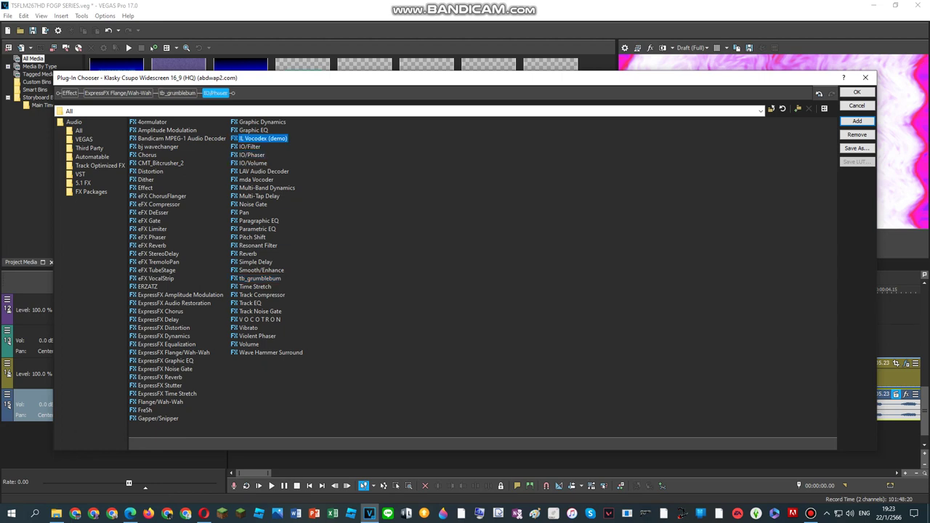
double_click(263, 138)
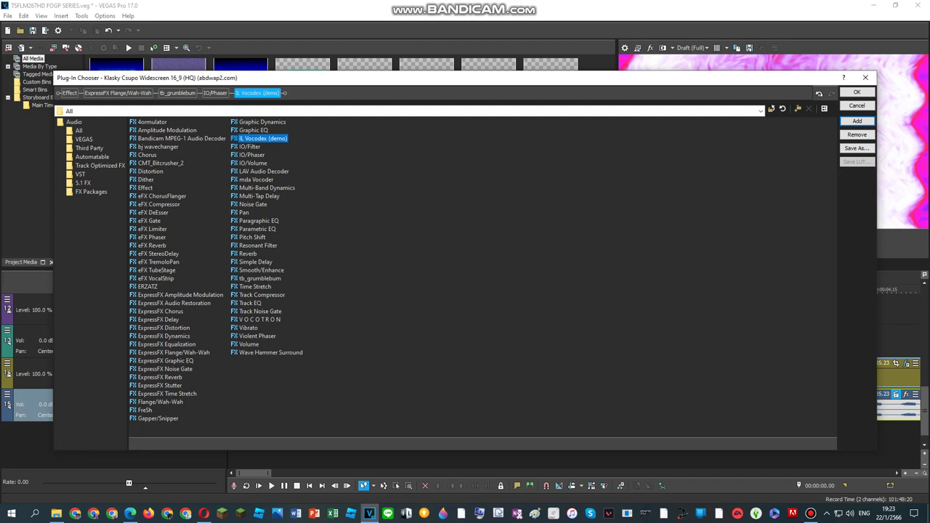
key(Return)
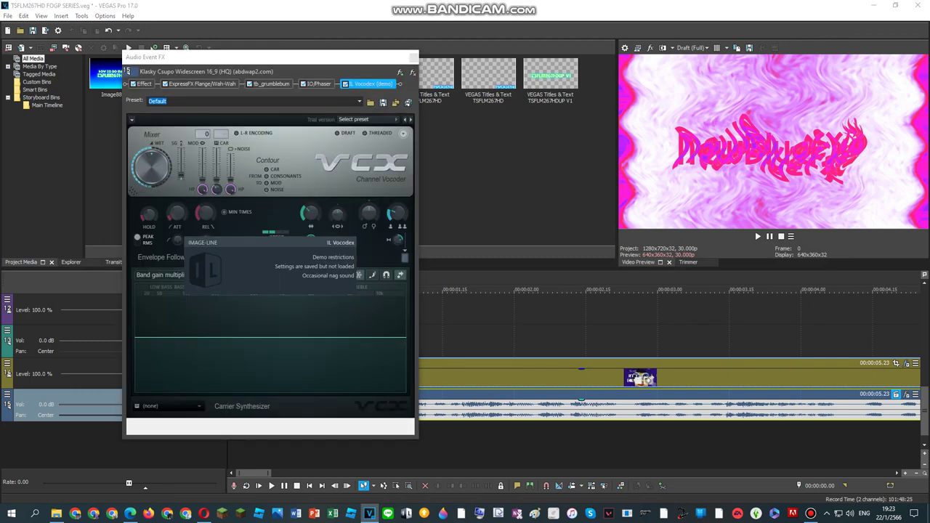
- Give the Orange Vocoder the TALKING OF FLUTES preset
click(143, 84)
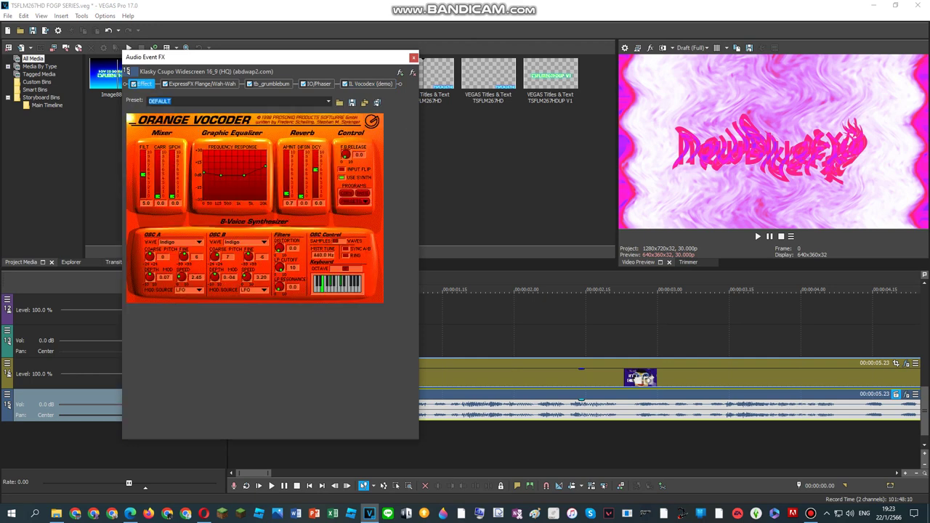
click(328, 102)
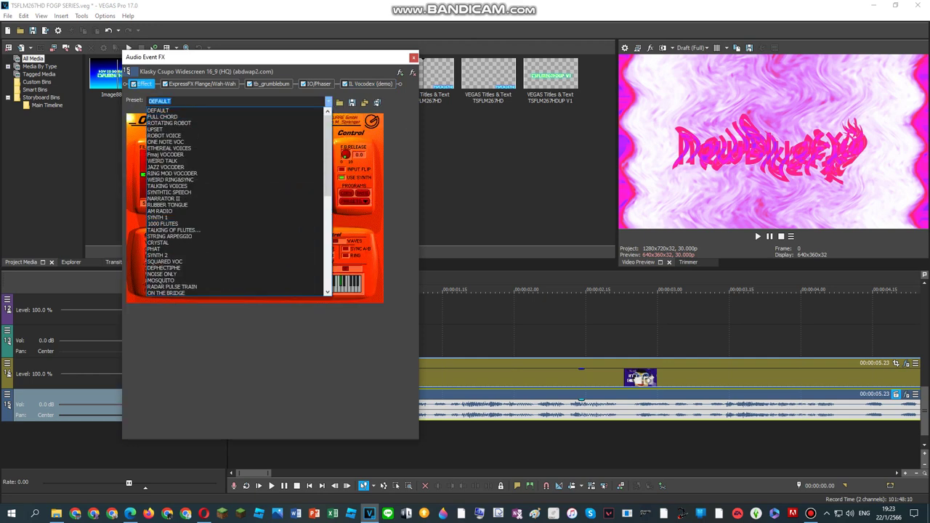
click(173, 230)
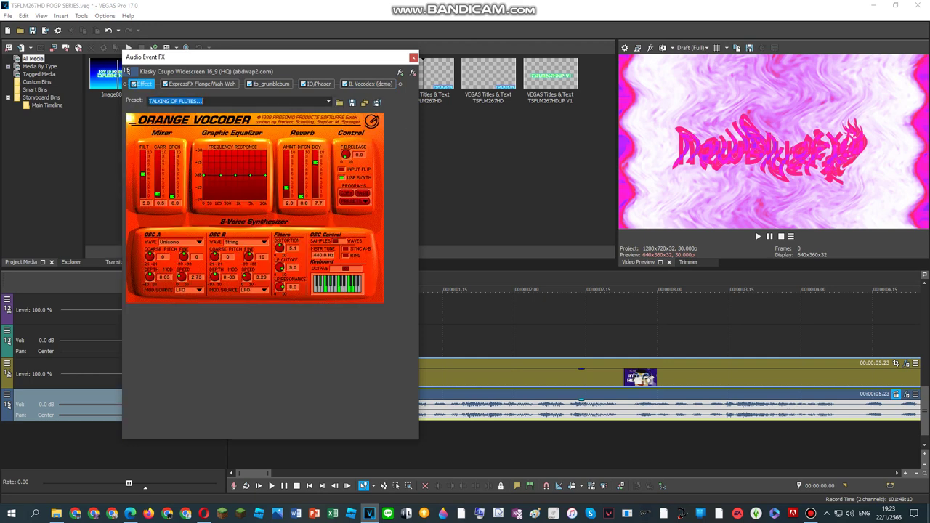
- Set the ExpressFX Flange/Wah-Wah preset to Radioup V9
click(200, 84)
click(276, 102)
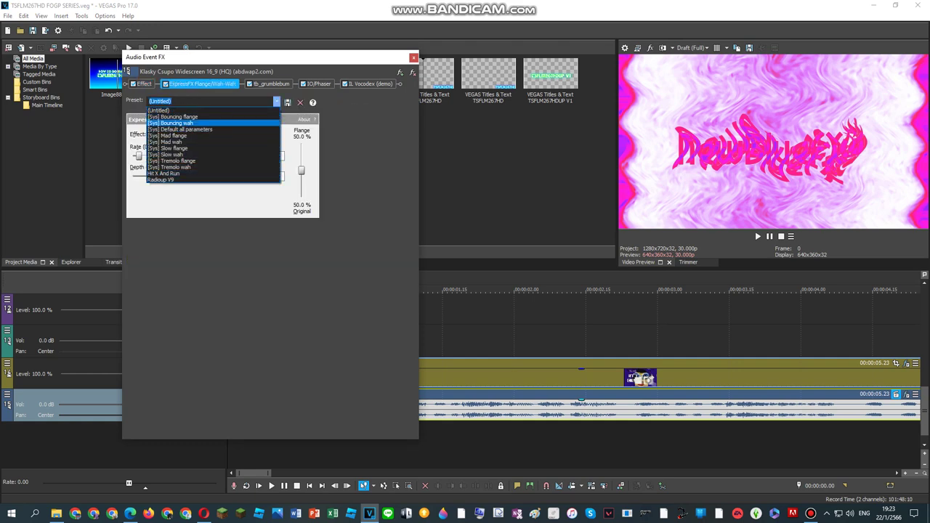
key(Down)
key(Return)
key(alt+Down)
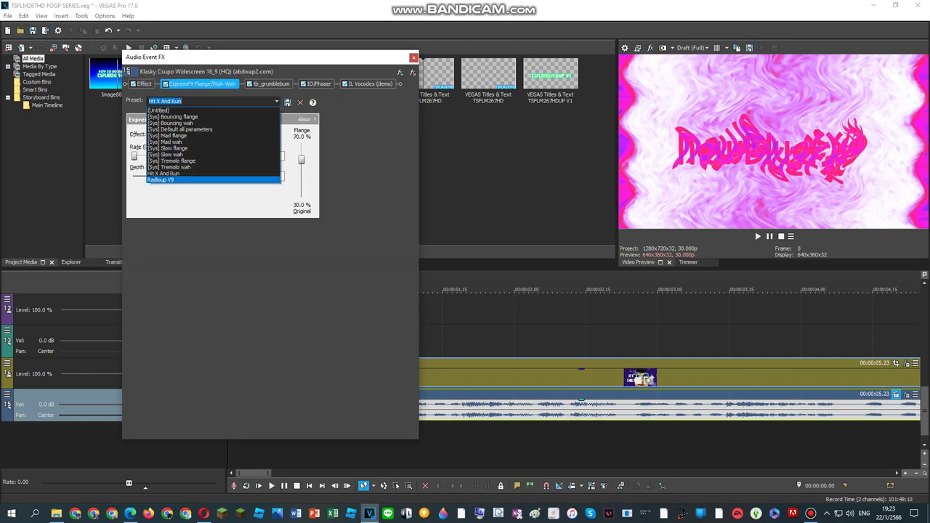
key(Return)
- Play the Mediaup V7 tutorial and pause it at 1:09 on its flange settings
key(alt+Tab)
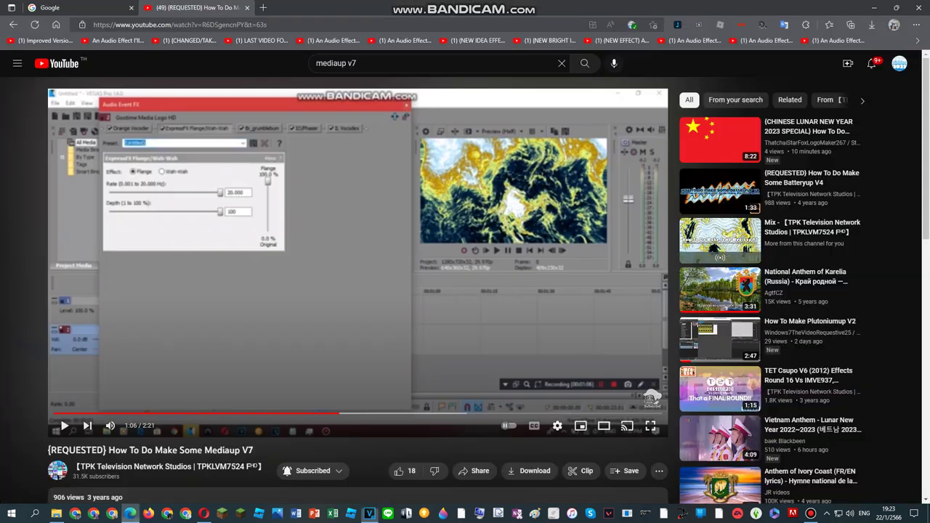
key(space)
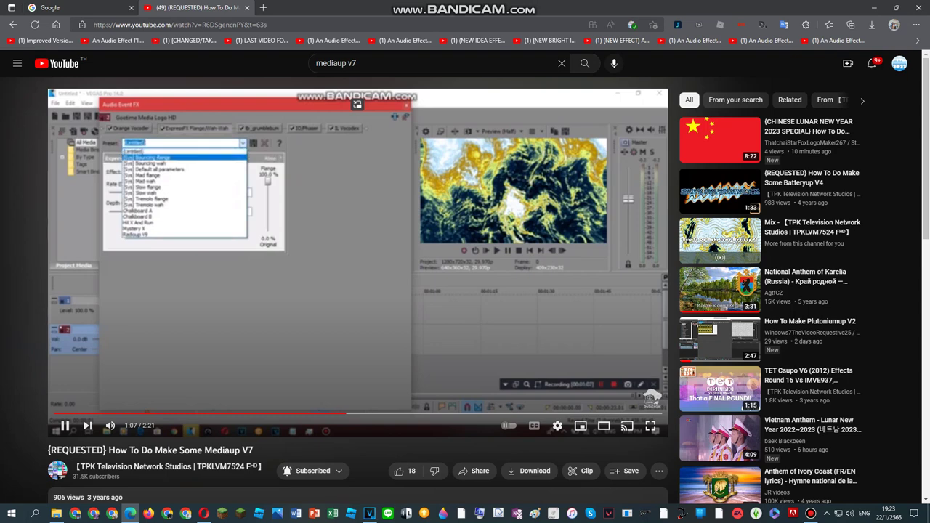
key(space)
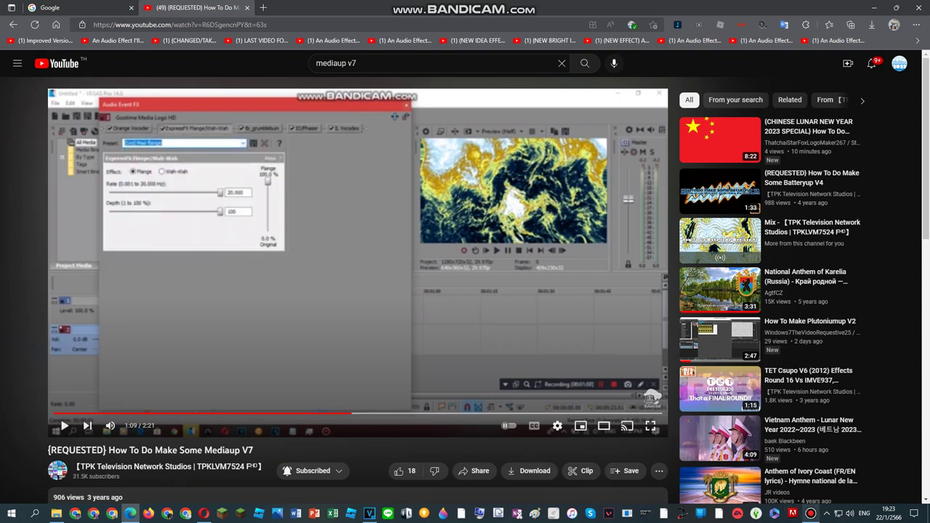
- Return to VEGAS Pro and bring up the flange/wah-wah preset list
click(811, 514)
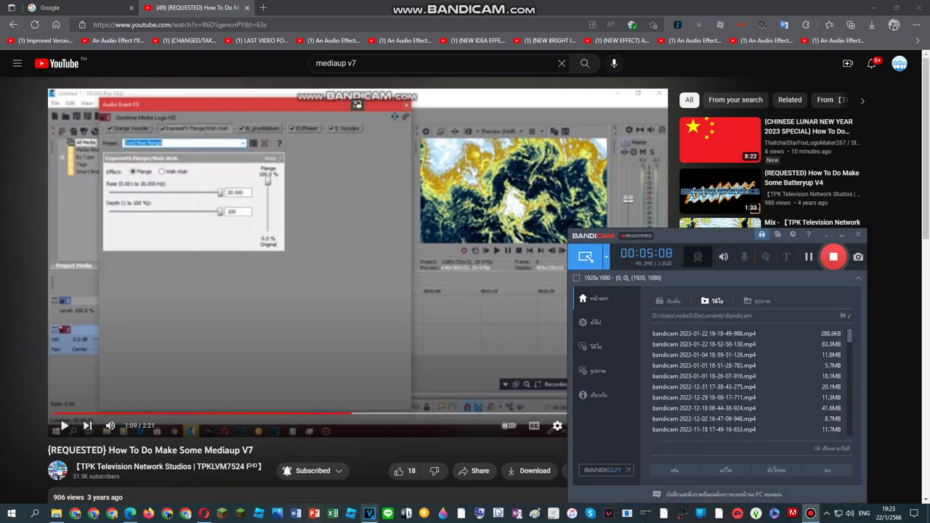
click(370, 513)
click(276, 102)
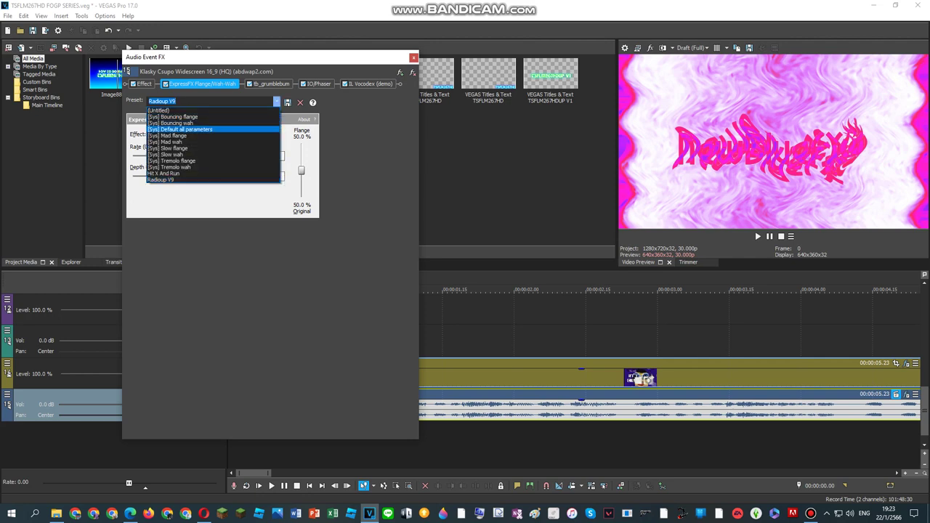
- Apply the [Sys] Mad flange preset, then review the grumblebum, IO/Phaser and Vocodex tabs
click(211, 141)
click(276, 102)
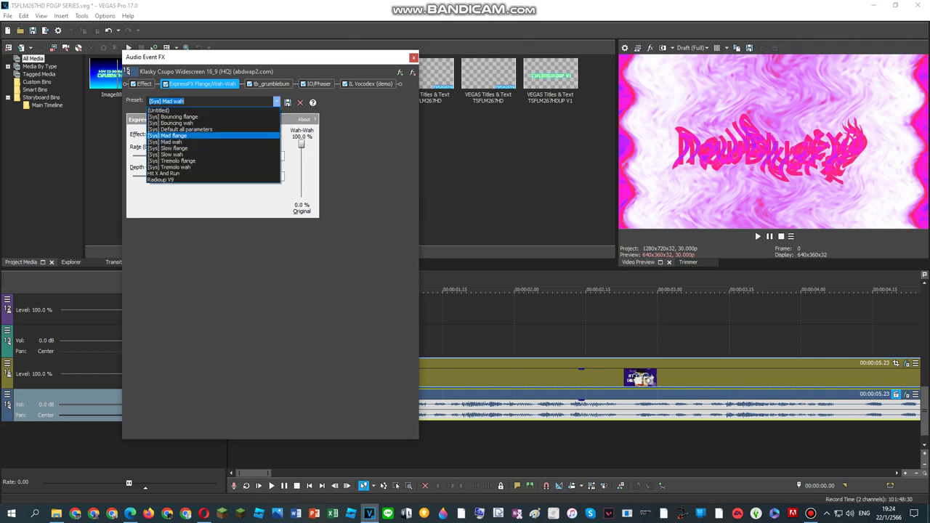
click(211, 134)
click(270, 84)
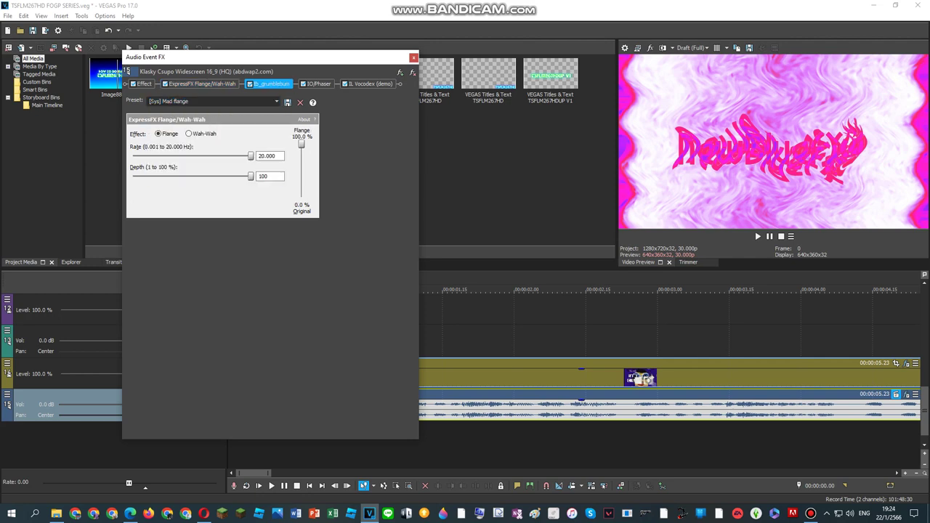
click(318, 83)
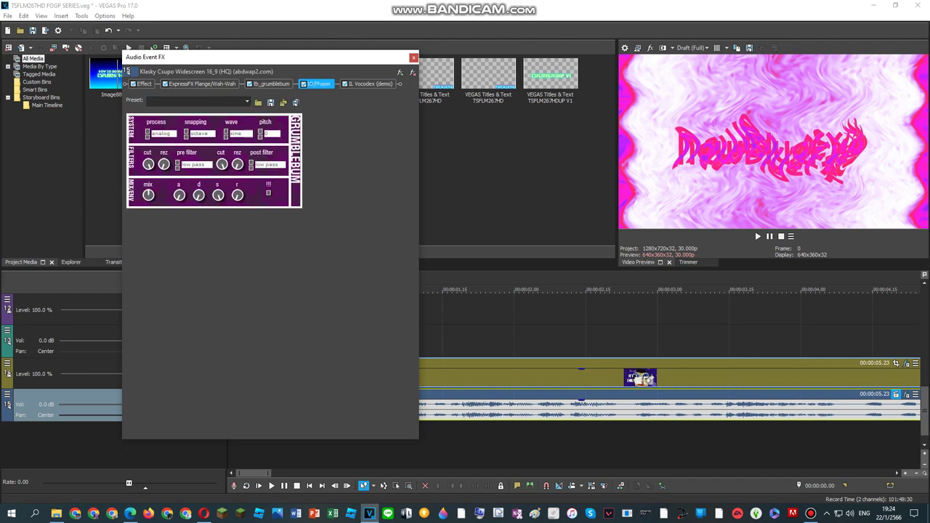
click(371, 84)
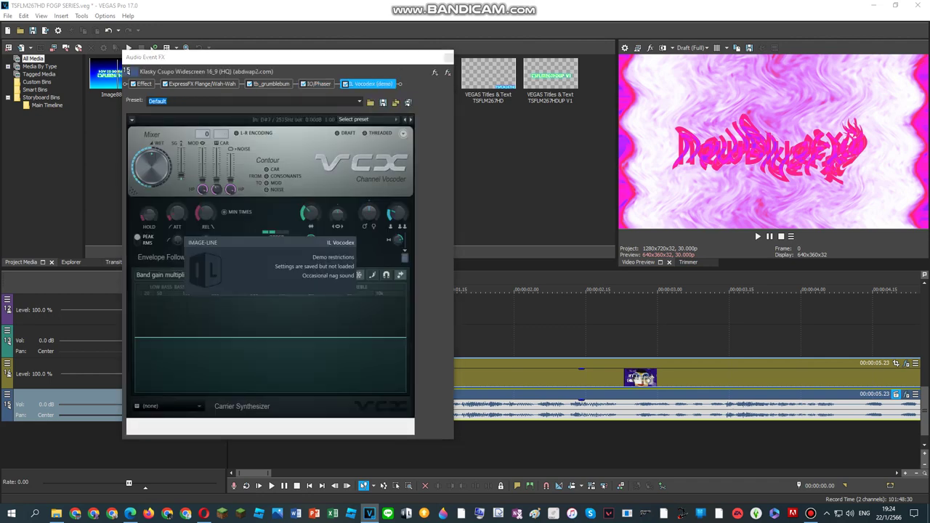
- Skip the tutorial to its vocoder settings at 1:34, then return to VEGAS Pro
click(130, 514)
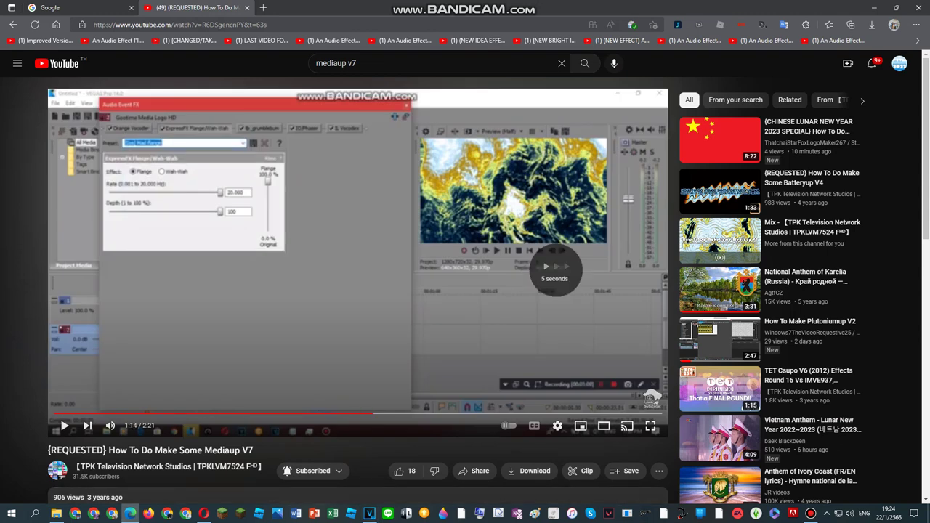
key(Right)
key(Right)
key(Left)
key(Right)
key(Right)
key(Right)
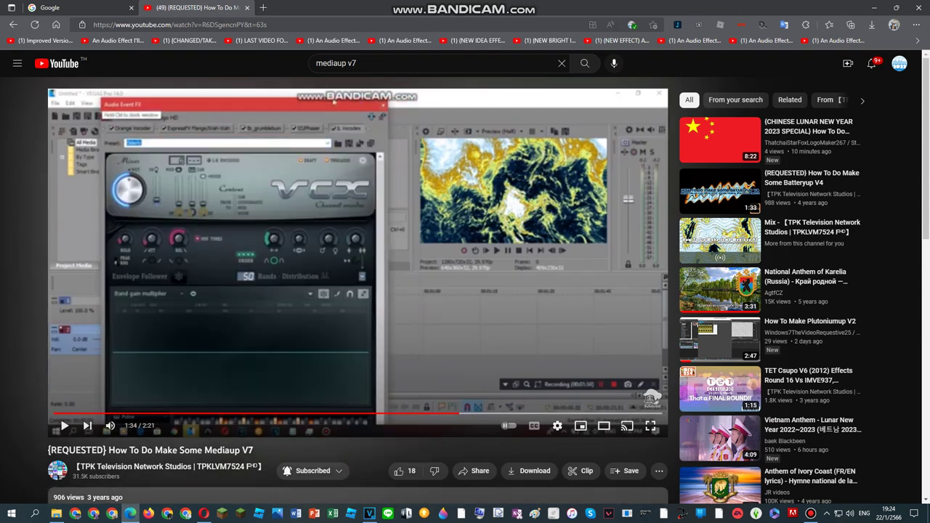
key(alt+Tab)
- Set IL Vocodex to the Elderly preset with a Pulse carrier
click(367, 119)
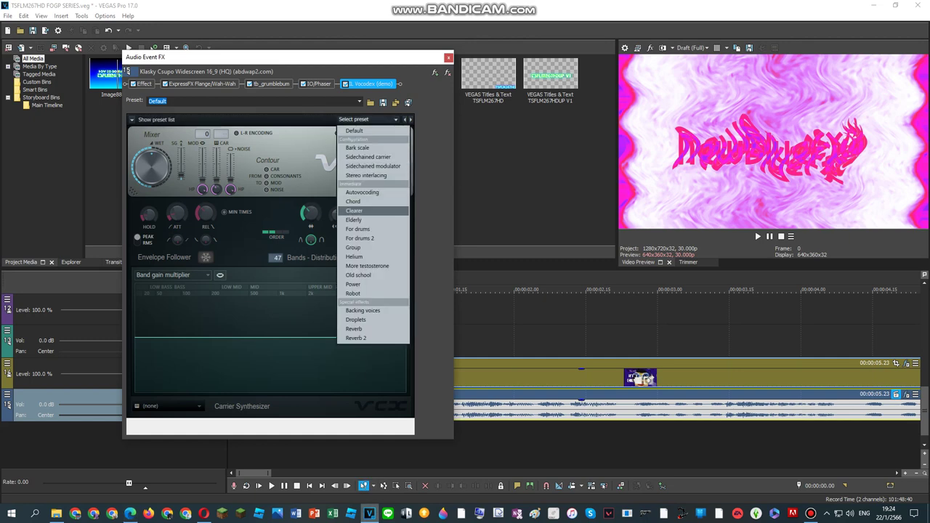
click(371, 220)
click(167, 406)
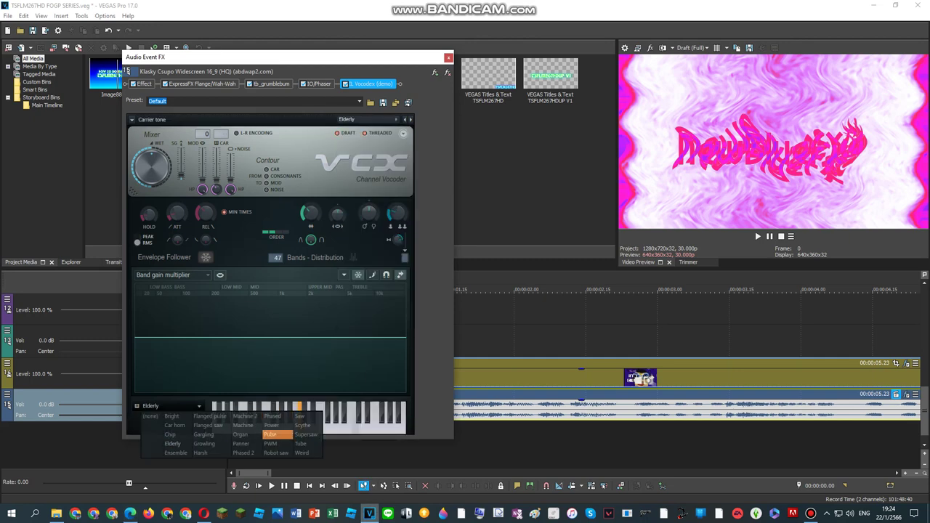
click(270, 435)
- Give IO/Phaser the 16 Segments preset, then select the whole timeline
click(318, 83)
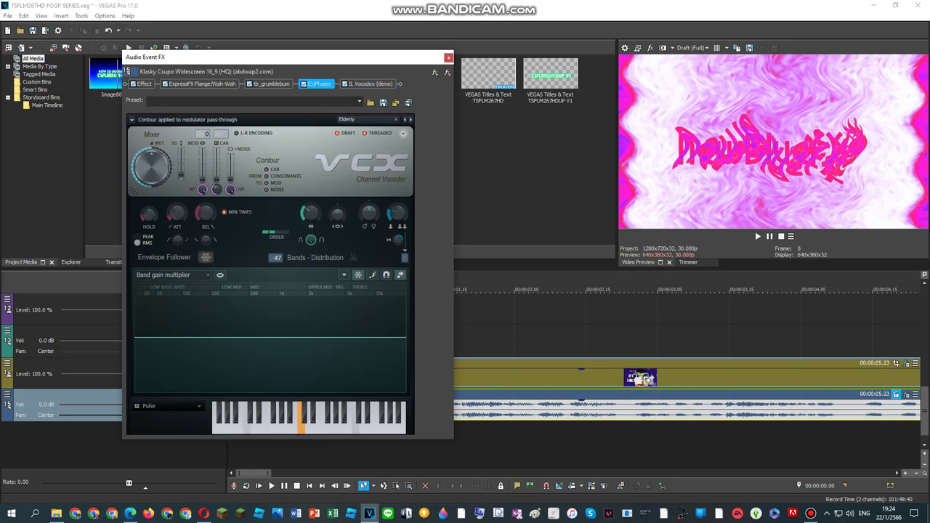
click(394, 102)
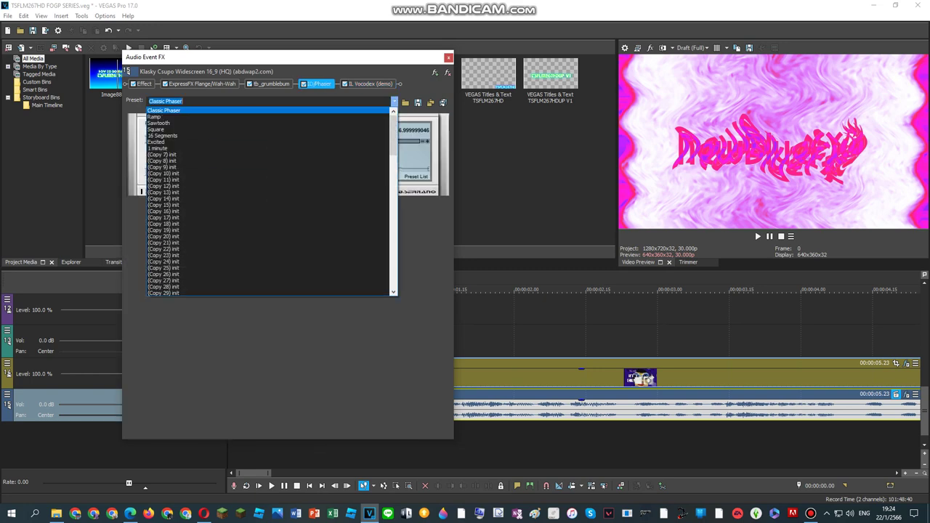
click(218, 137)
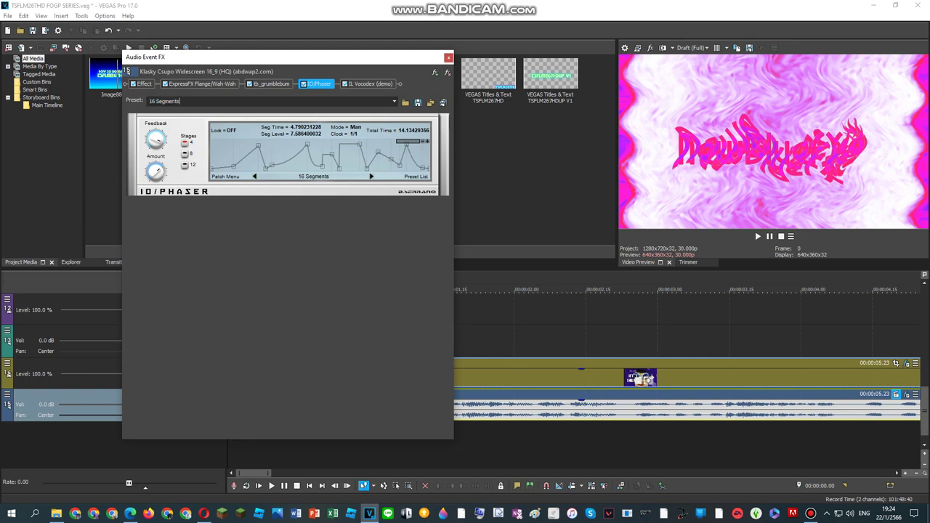
click(369, 84)
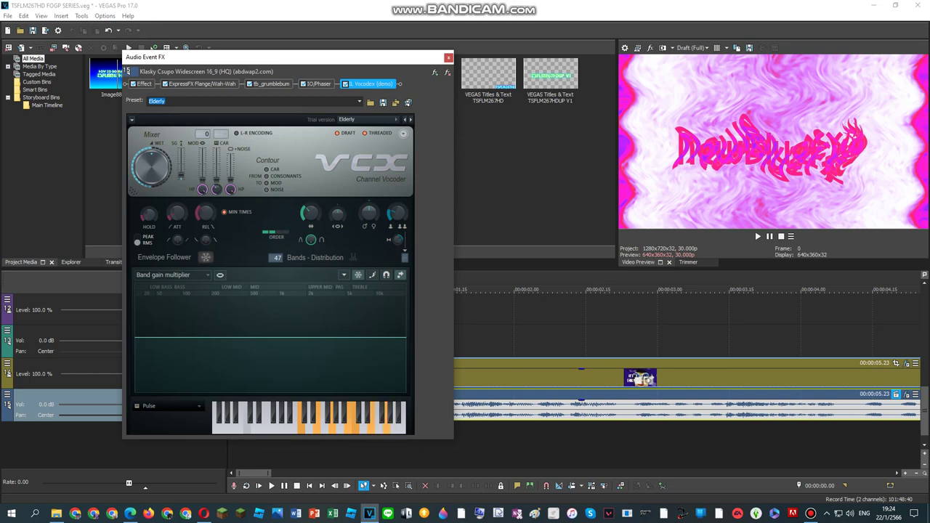
key(ctrl+a)
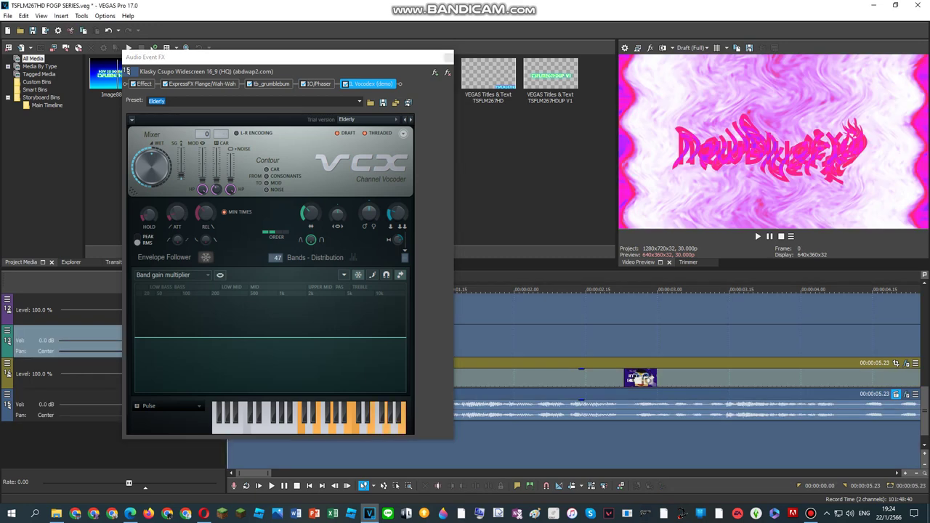
click(448, 57)
right_click(448, 375)
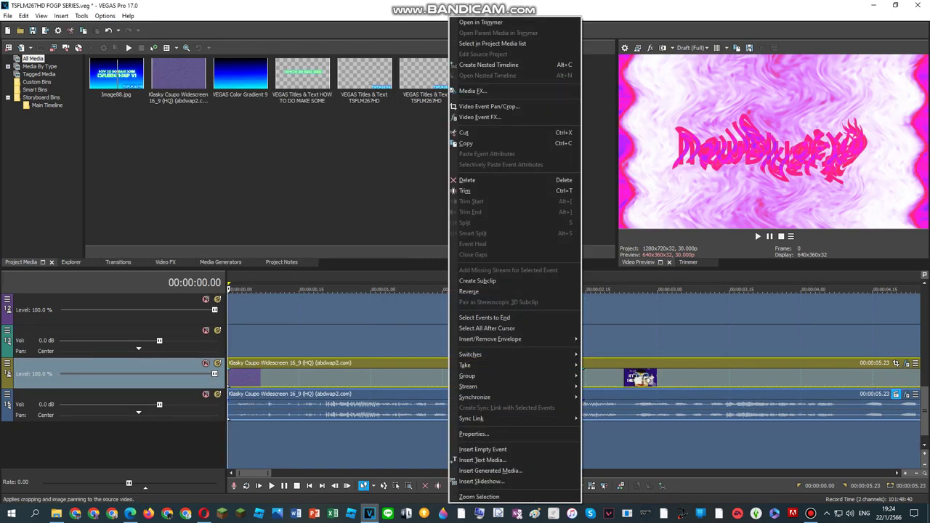
click(480, 117)
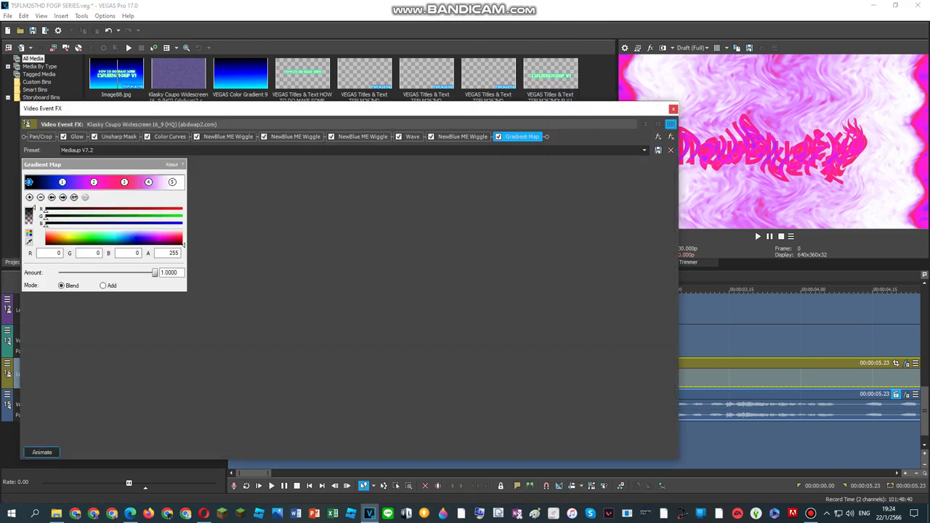
click(673, 108)
click(758, 236)
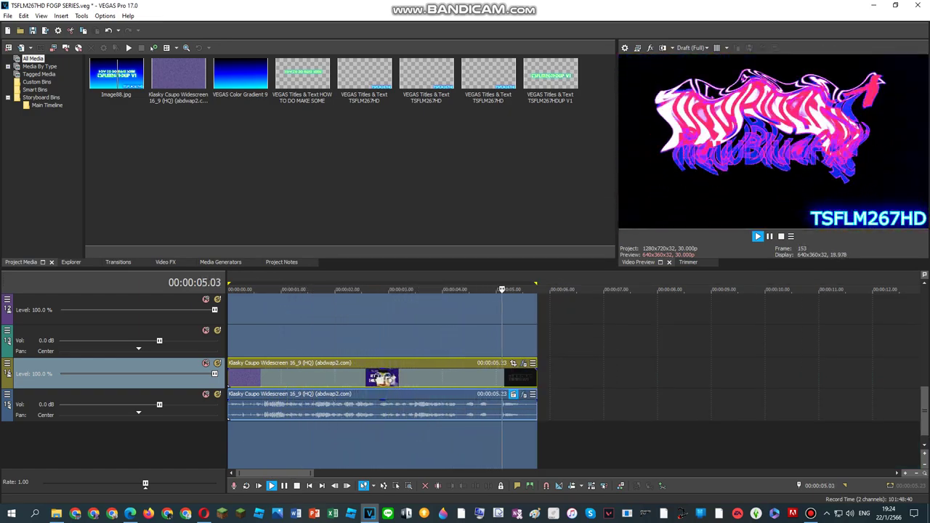
mouse_move(130, 514)
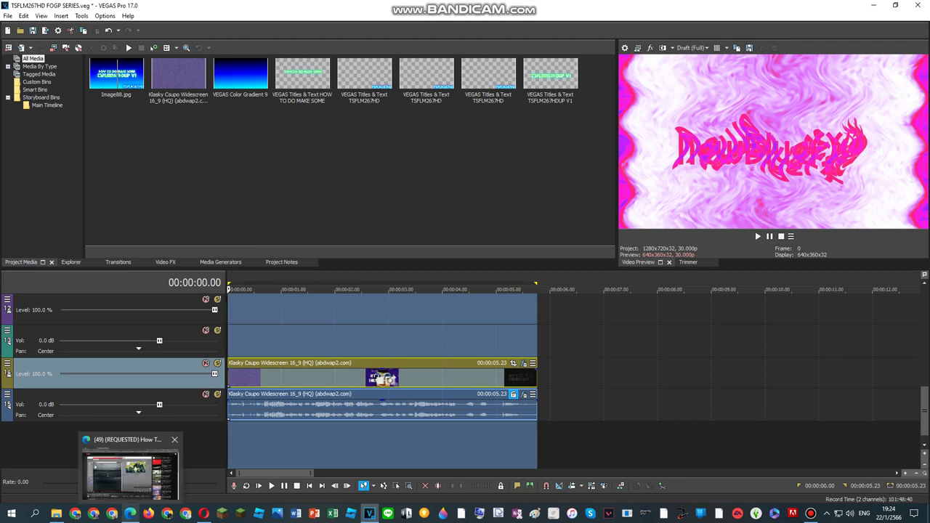
click(130, 476)
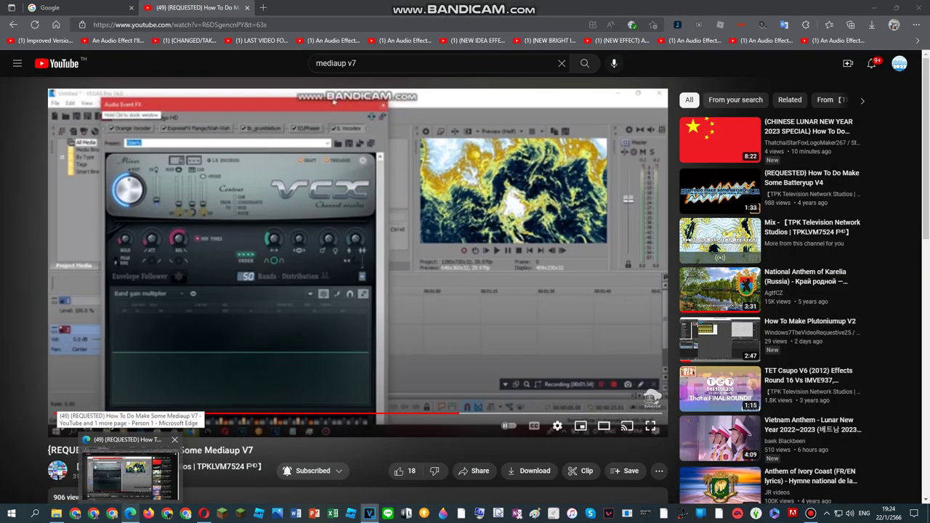
click(130, 514)
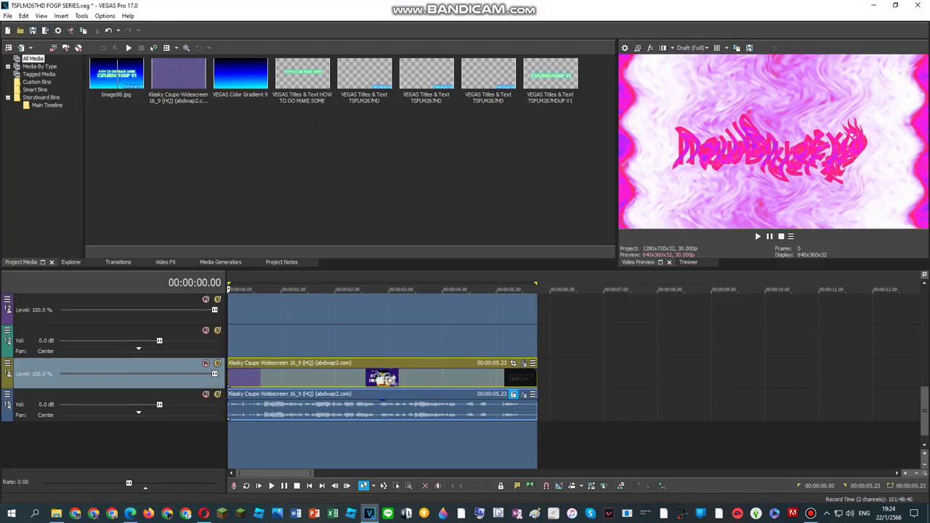
right_click(381, 400)
click(436, 164)
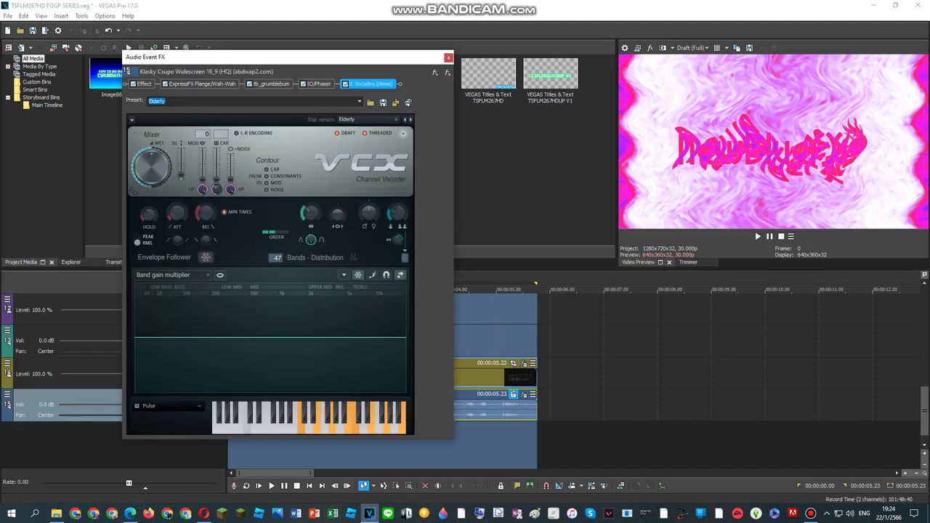
- Set the vocoder to 50 bands, compare playback with the tutorial, and close Audio Event FX
key(space)
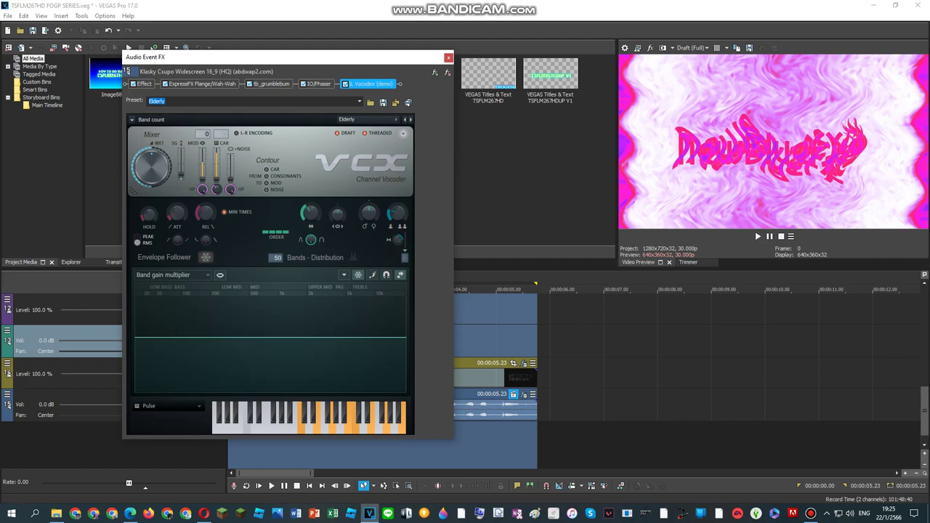
click(66, 312)
key(space)
mouse_move(130, 514)
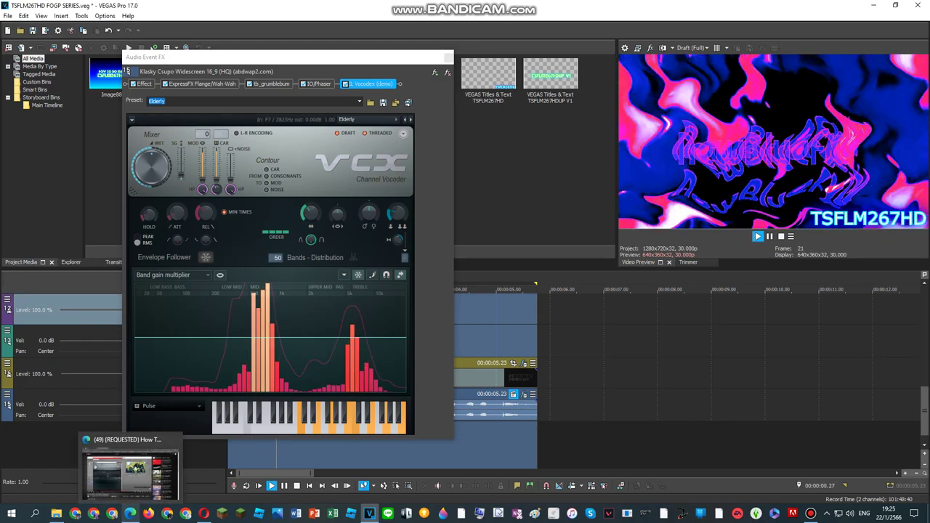
mouse_move(129, 474)
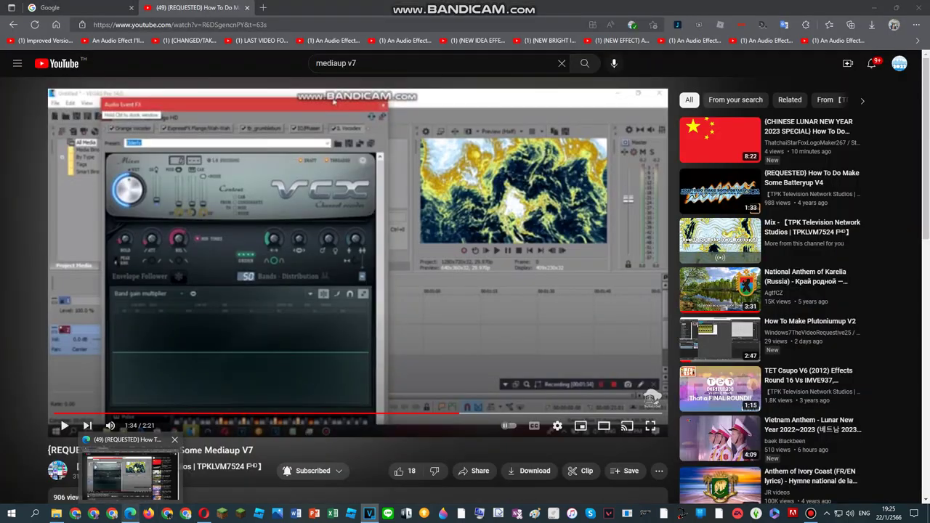
key(space)
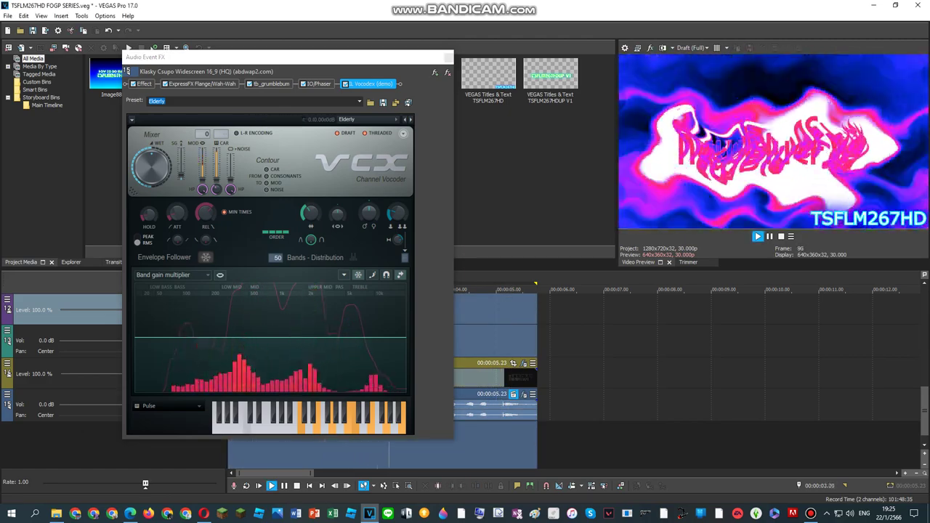
key(Escape)
- Open the logo clip's Video Event FX and apply the Mediaup V7.5 Gradient Map preset
right_click(425, 378)
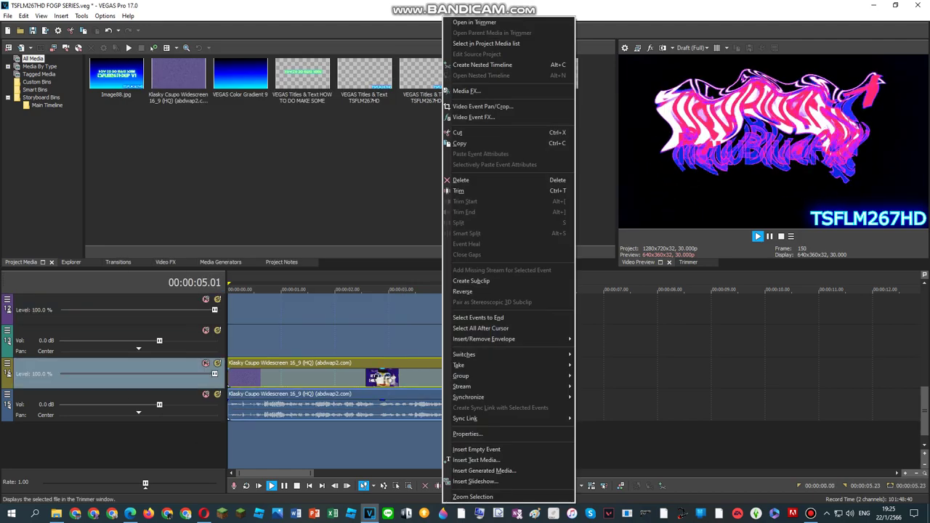
click(502, 114)
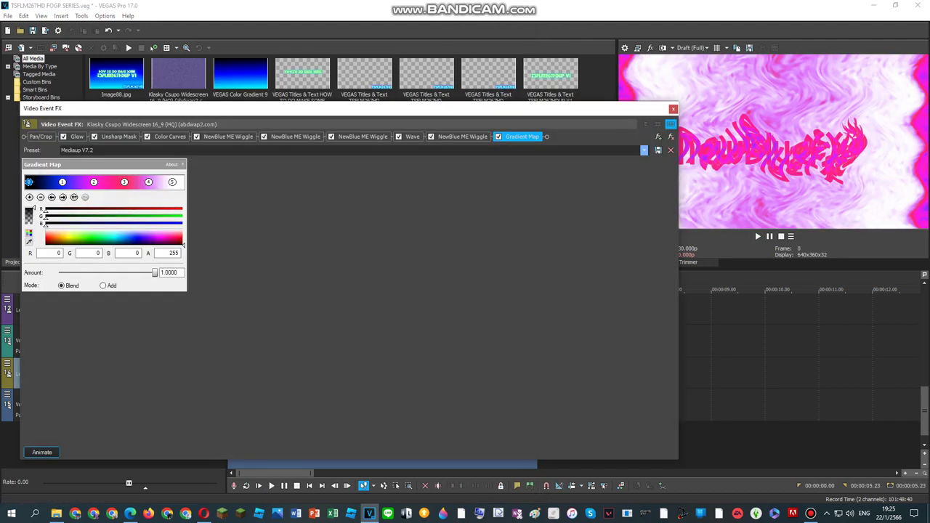
click(644, 149)
scroll(348, 247, down, 5)
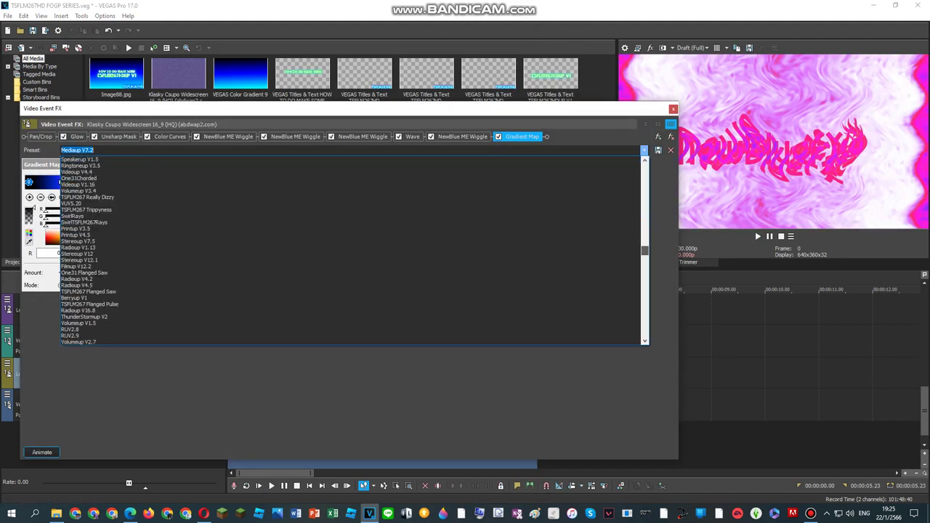
scroll(349, 247, down, 5)
scroll(349, 247, down, 5)
scroll(349, 247, down, 7)
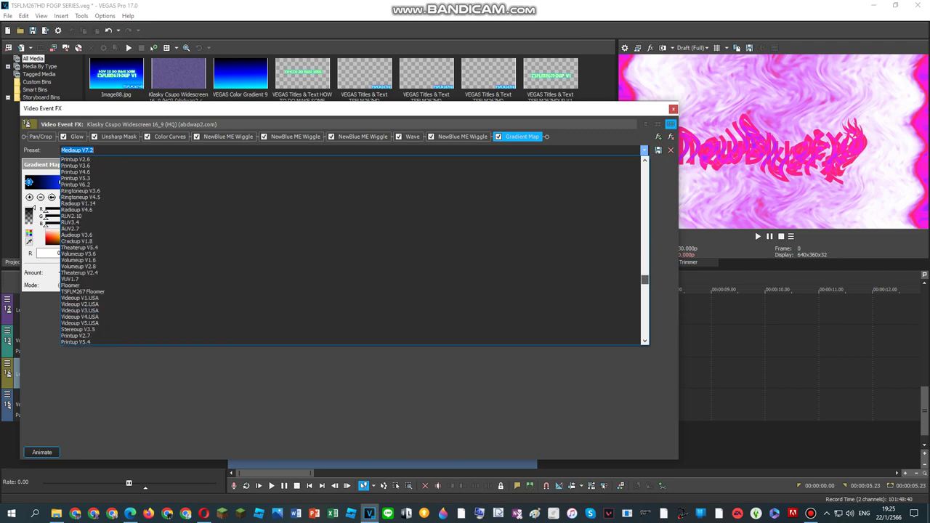
scroll(348, 248, down, 3)
scroll(349, 248, down, 3)
scroll(349, 247, down, 3)
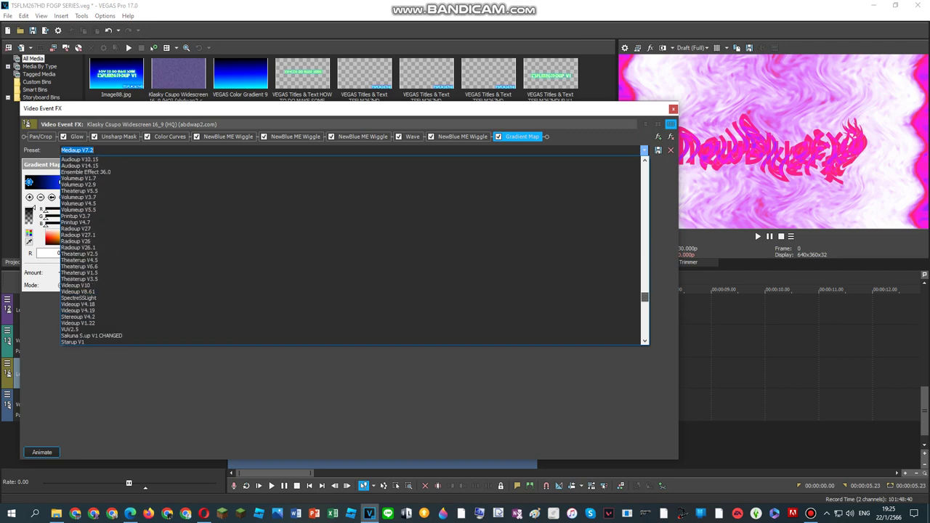
scroll(352, 247, down, 3)
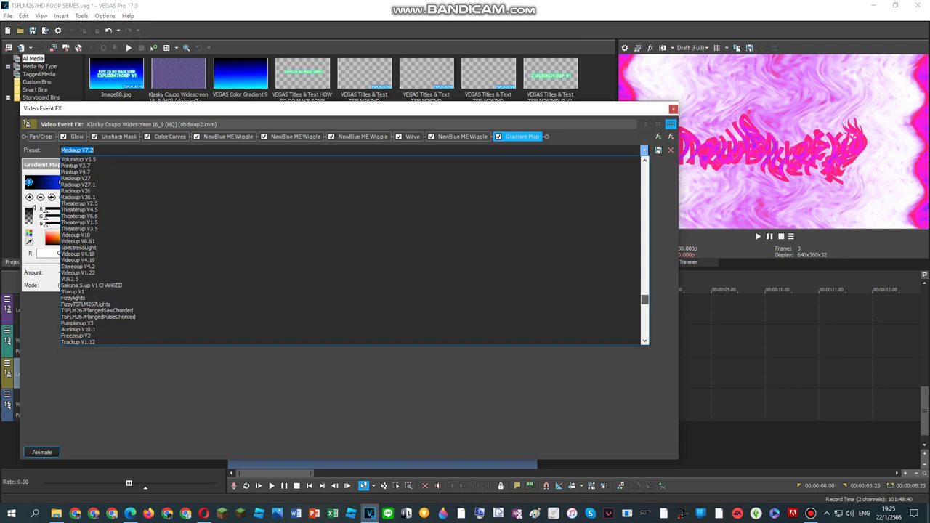
scroll(353, 247, down, 1)
scroll(352, 247, down, 1)
scroll(352, 247, down, 1)
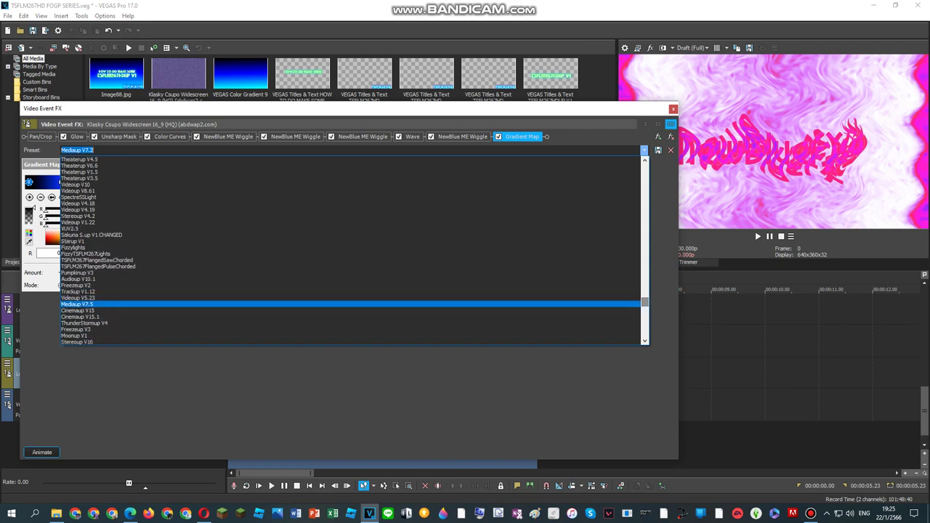
key(Return)
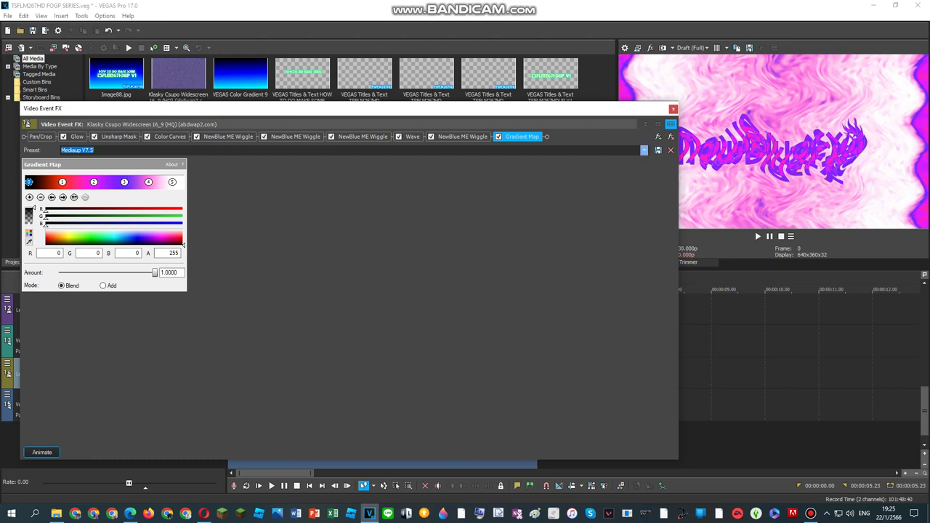
- Confirm Mediaup V7.5 in the preset list and close the Video Event FX window
key(alt+Down)
key(Down)
key(Down)
key(Down)
key(Down)
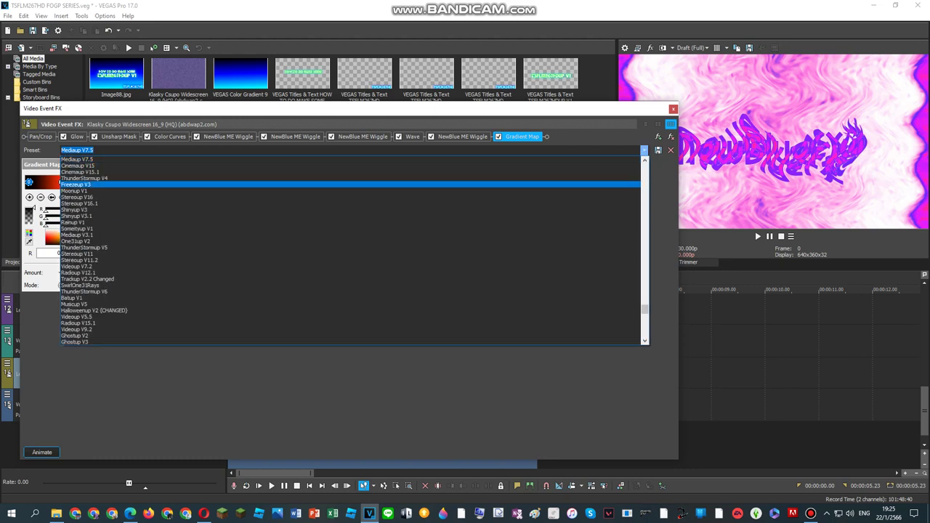
key(Down)
key(Down)
key(Down)
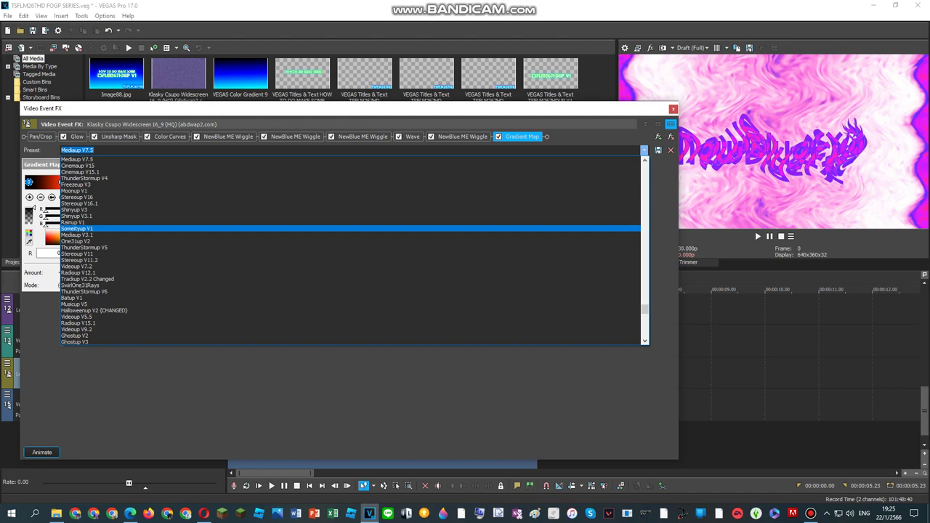
key(Down)
key(Up)
key(Up)
key(Up)
key(Up)
key(Up)
key(Up)
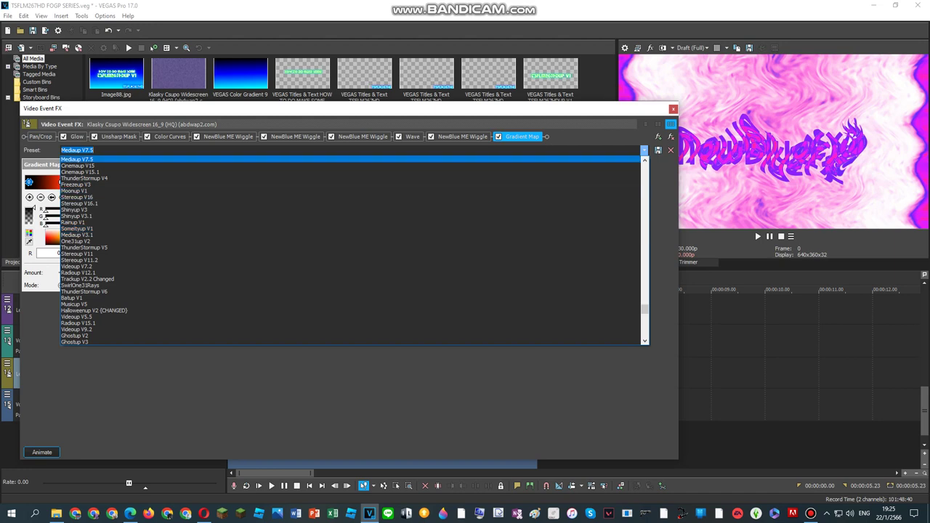
key(Return)
click(673, 108)
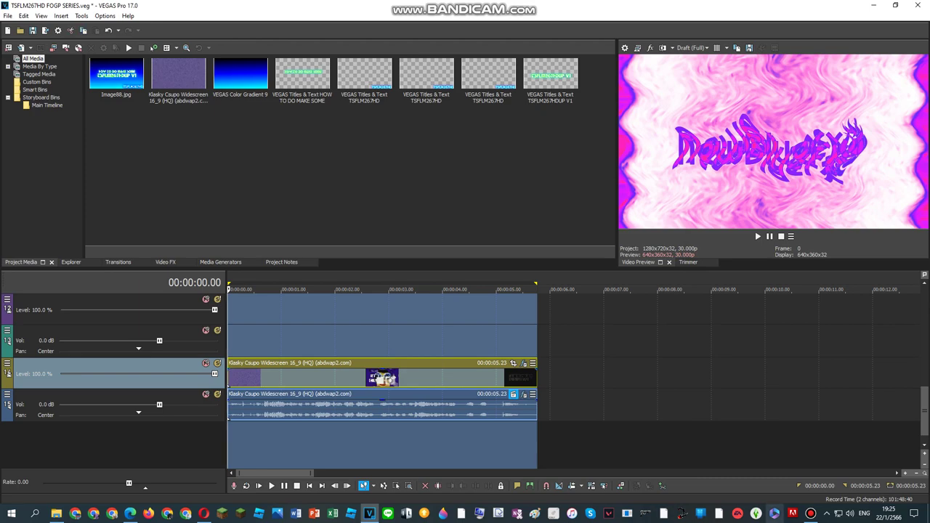